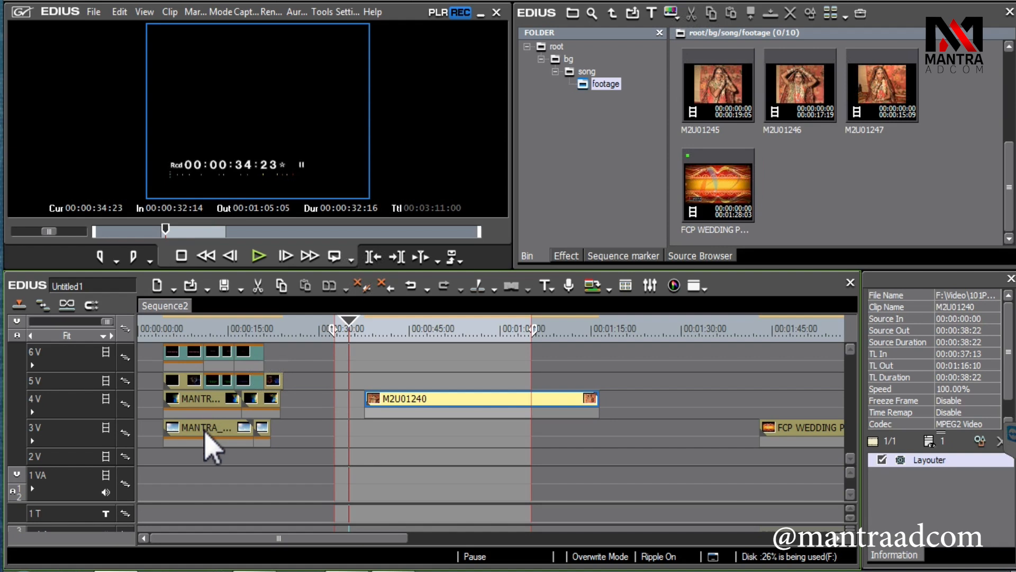
Copy the first background clip on track 3V to start at 00:00:37:13, directly beneath the M2U01240 clip
click(205, 430)
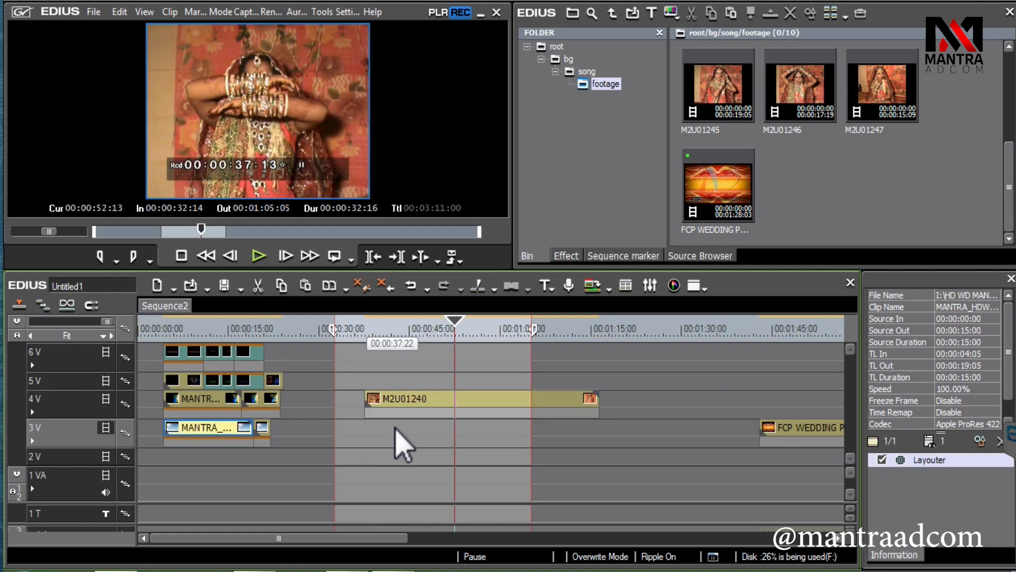
key(ctrl+v)
click(375, 331)
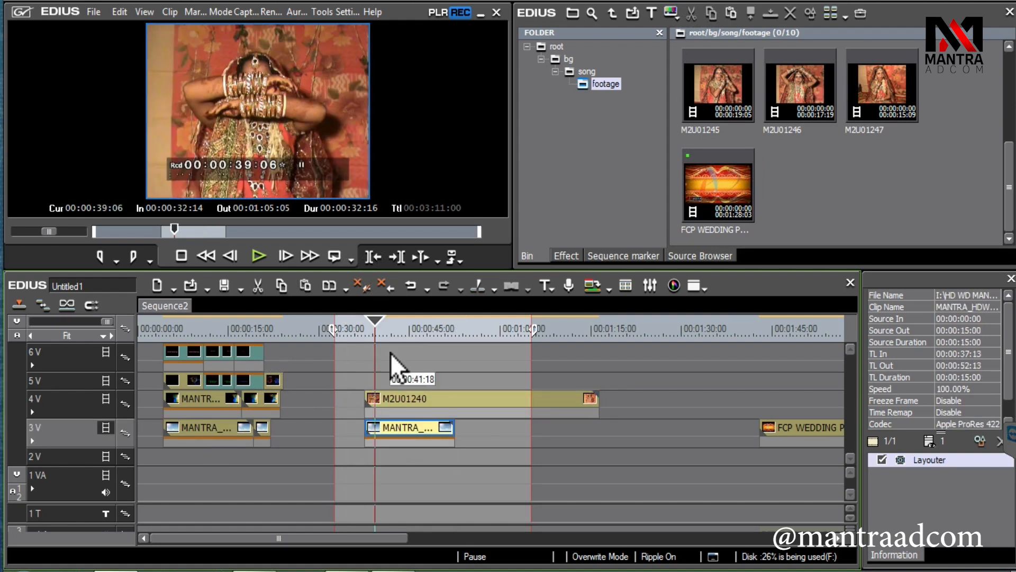
click(369, 332)
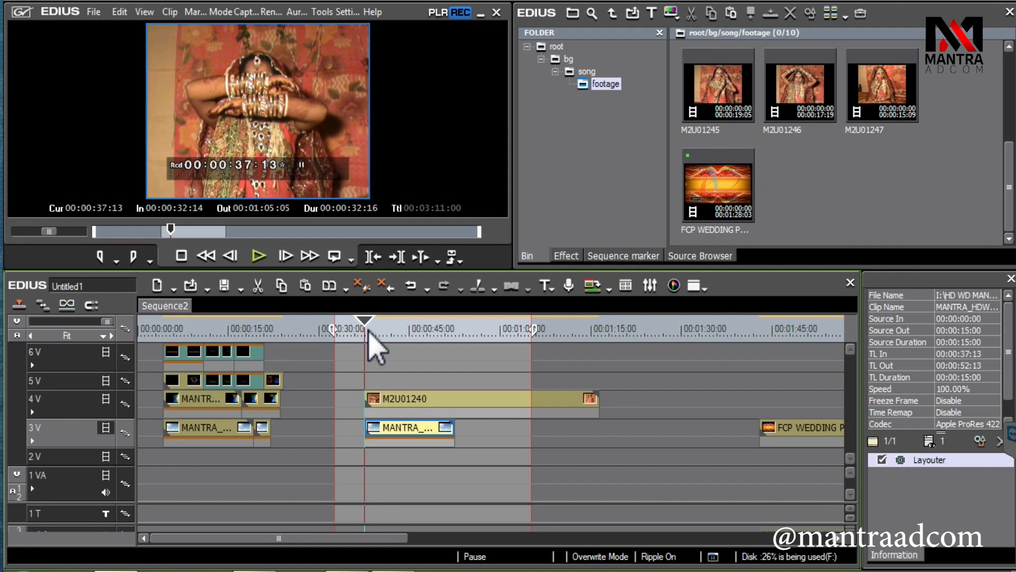
Open the Layouter for clip M2U01240, enable all animation parameters, and add keyframes at the start and at 00:00:03:08
click(404, 399)
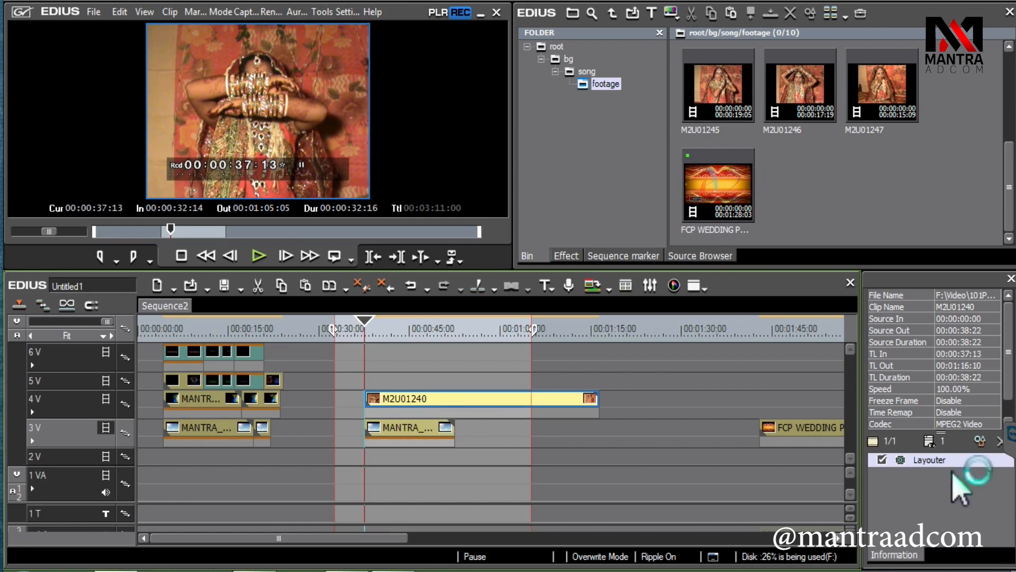
click(934, 463)
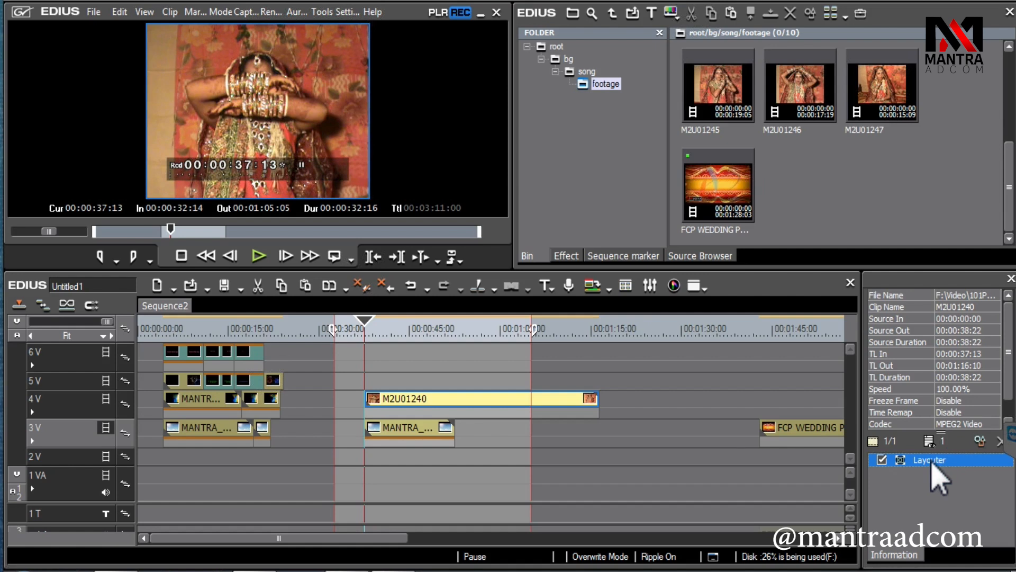
double_click(933, 462)
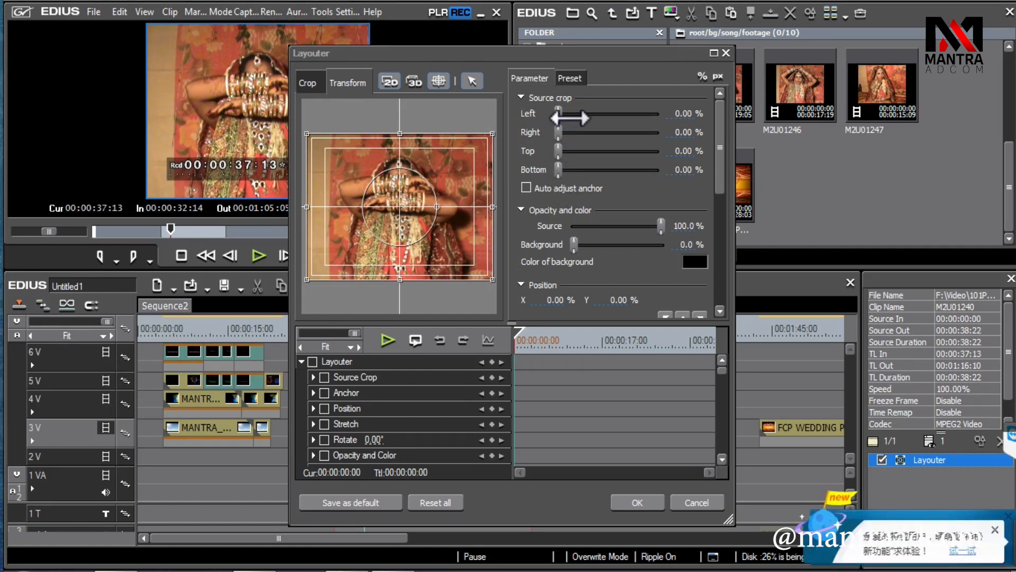
click(559, 114)
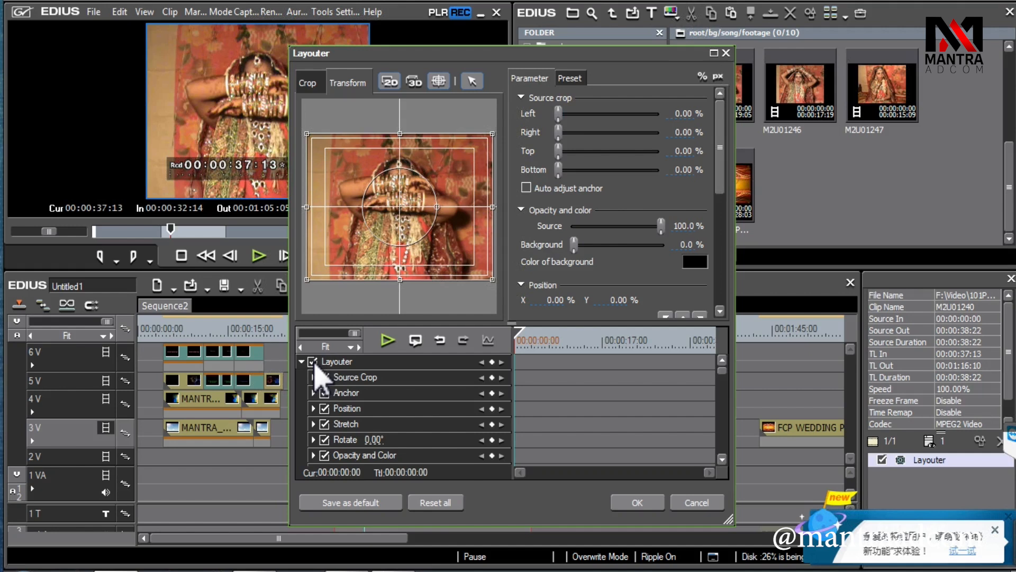
click(492, 362)
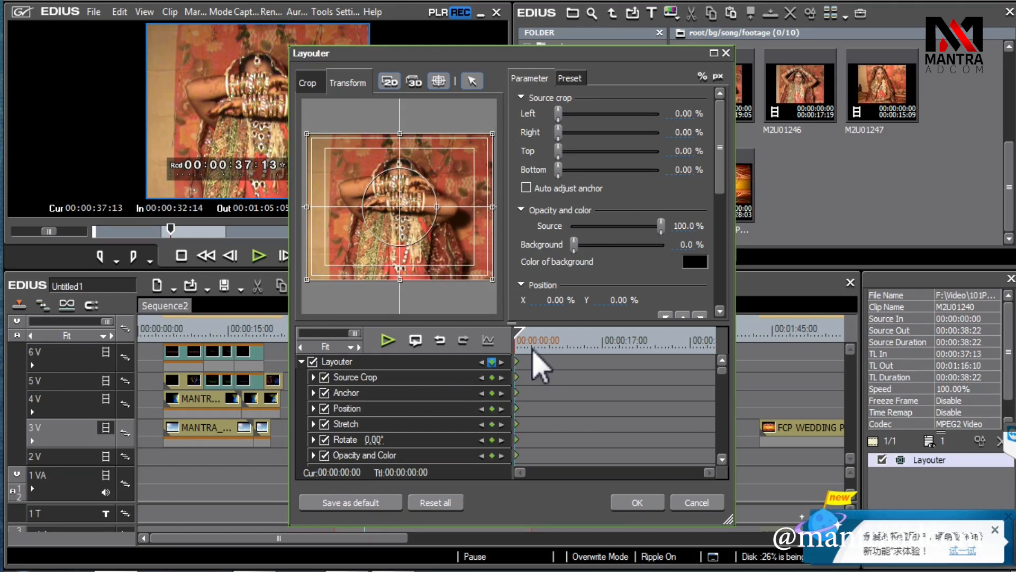
click(493, 363)
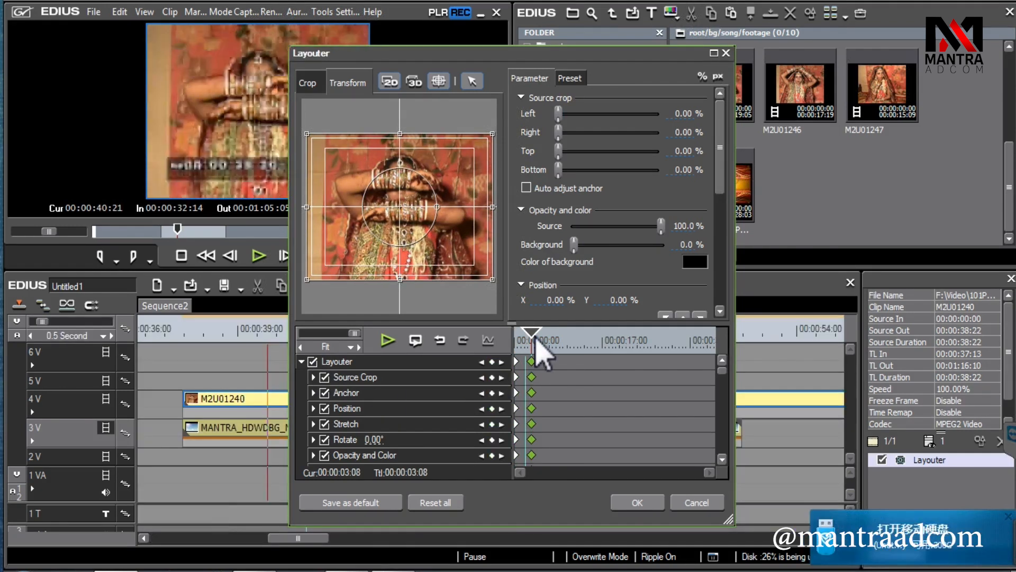
Set the top and bottom source crop to 50% at M2U01240's first keyframe
mouse_move(532, 332)
mouse_down()
mouse_move(535, 340)
mouse_move(515, 341)
mouse_up()
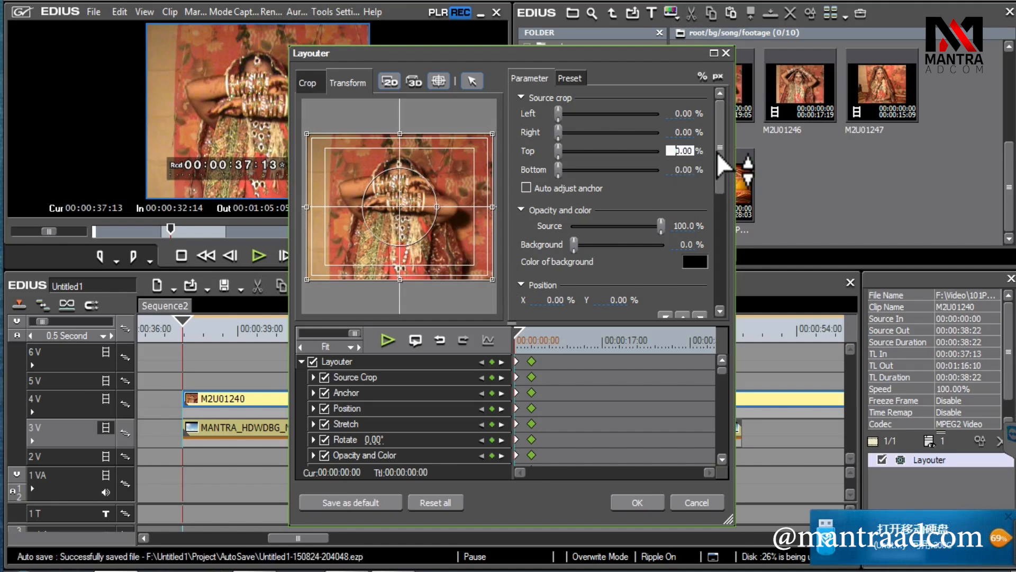
text(50)
key(Tab)
text(50)
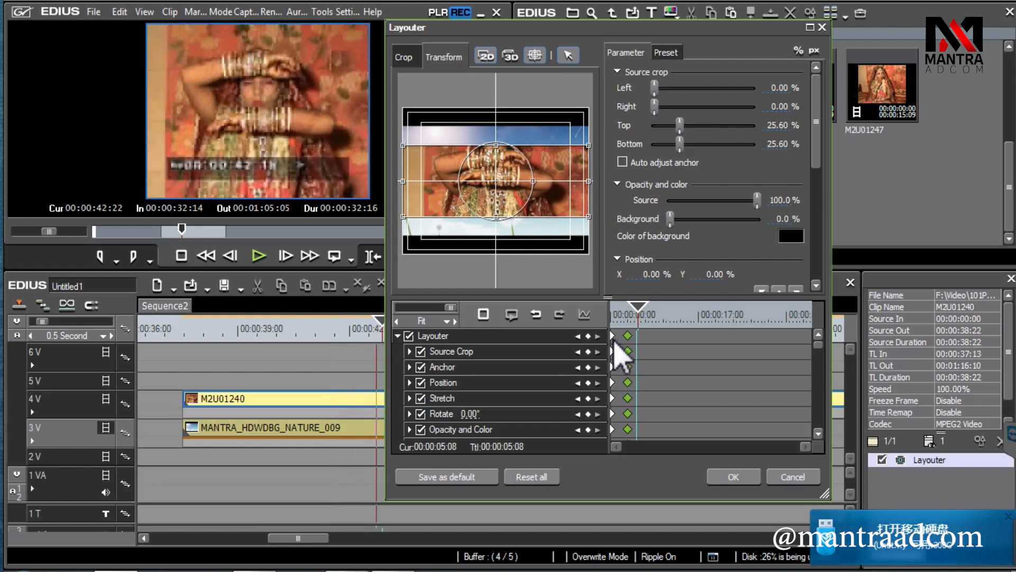
Add keyframes for all Layouter parameters at 00:00:05:22 and 00:00:08:15 of clip M2U01240
key(space)
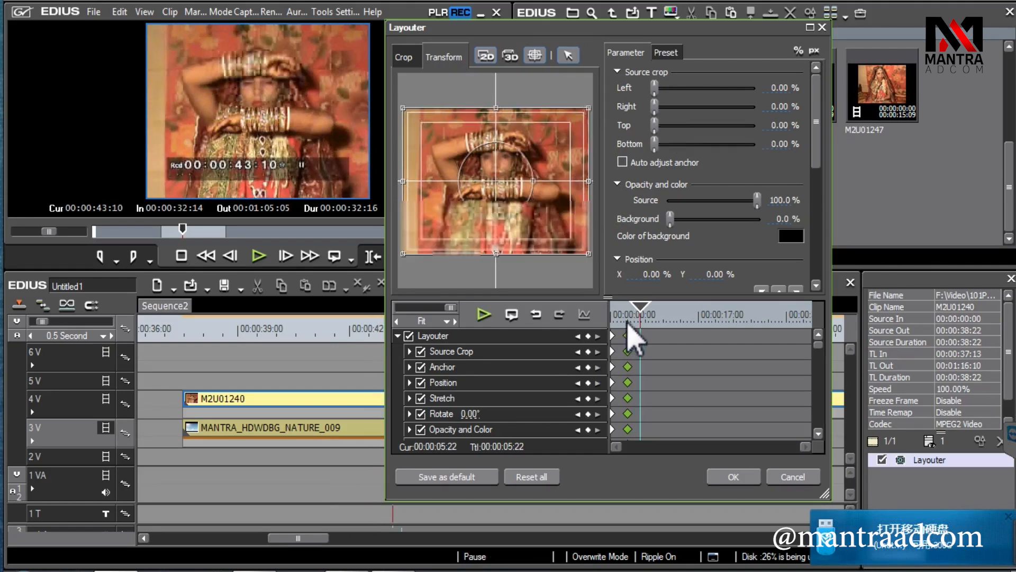
click(588, 336)
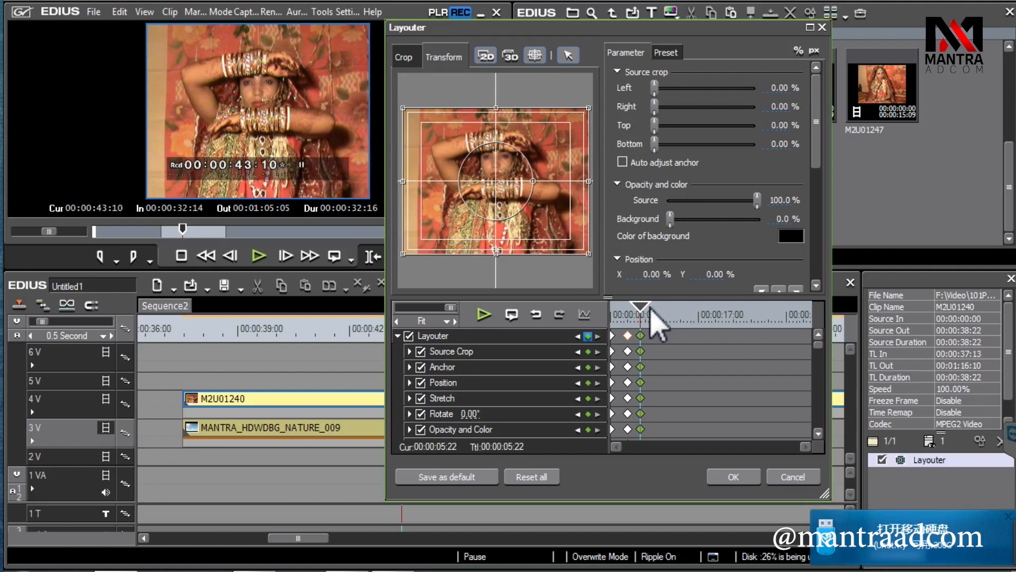
click(656, 322)
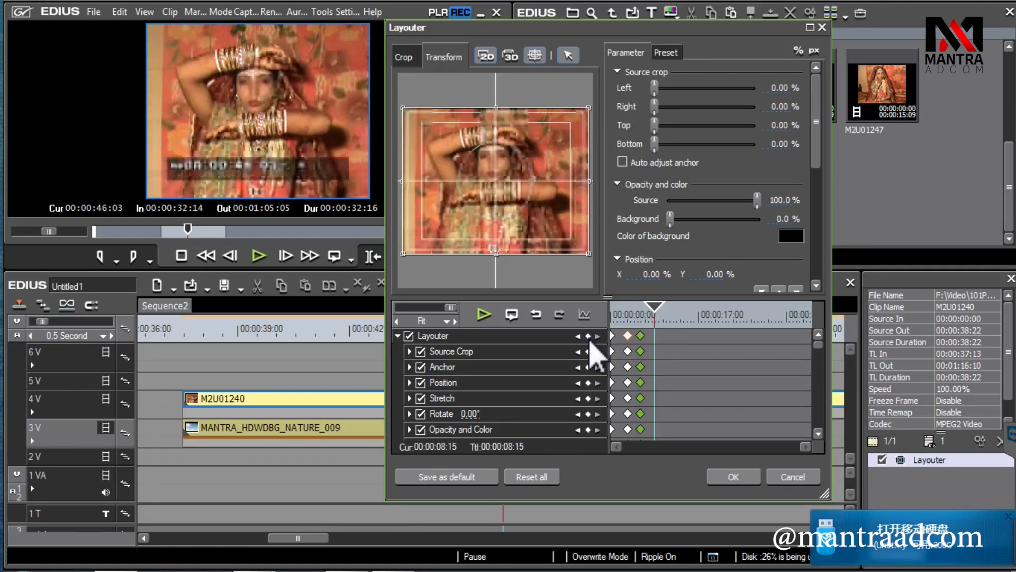
click(588, 336)
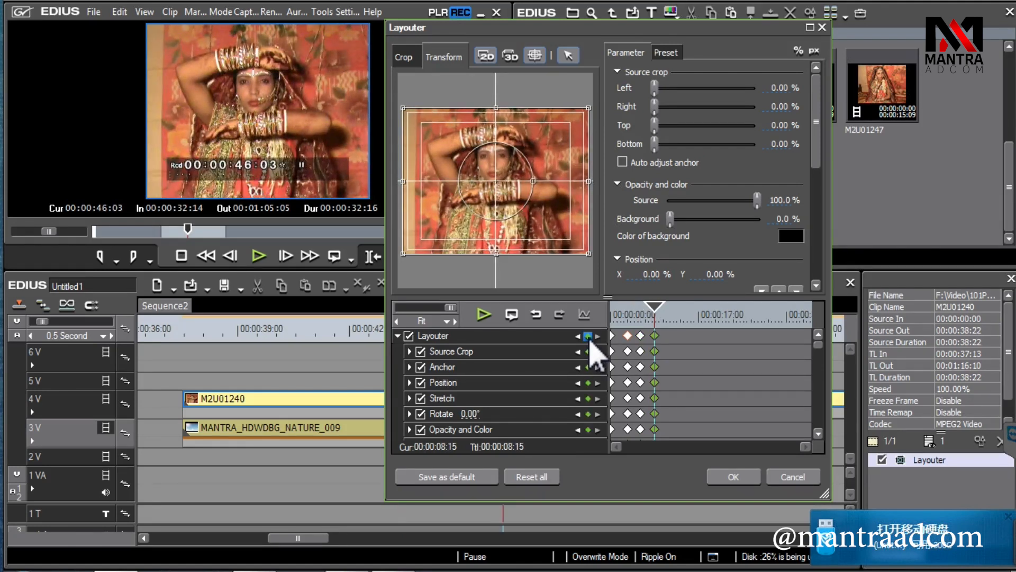
Set the left and right source crop to 50% at the 00:00:08:15 keyframe
click(773, 88)
text(50)
click(784, 106)
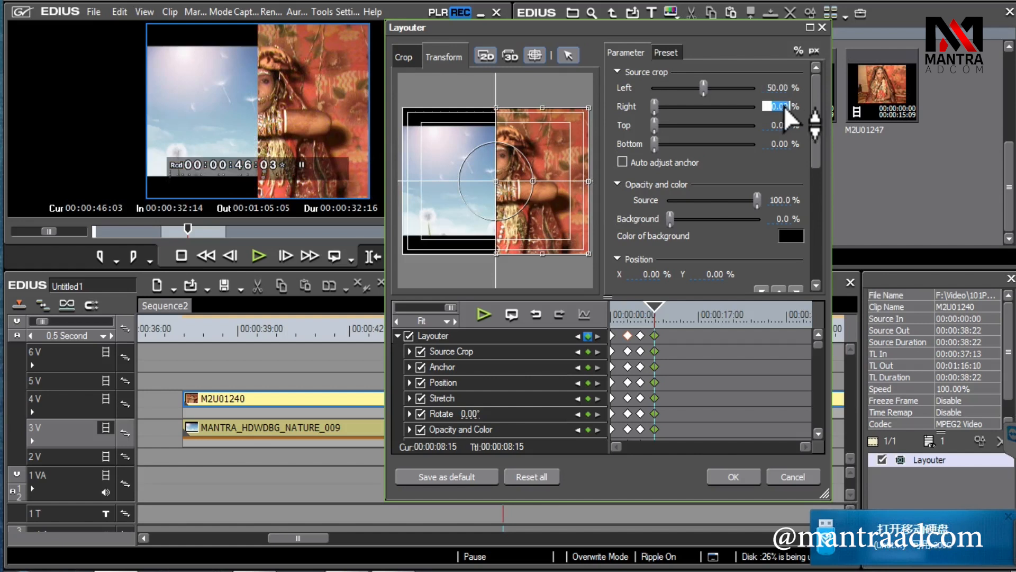
text(50)
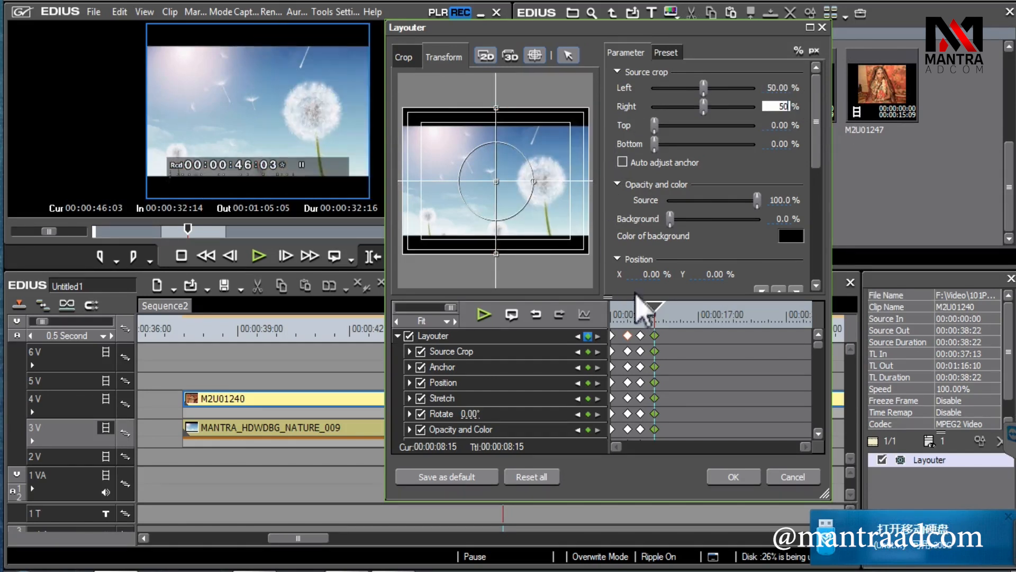
Preview M2U01240's crop animation from the start and accept the Layouter settings
click(613, 316)
click(483, 315)
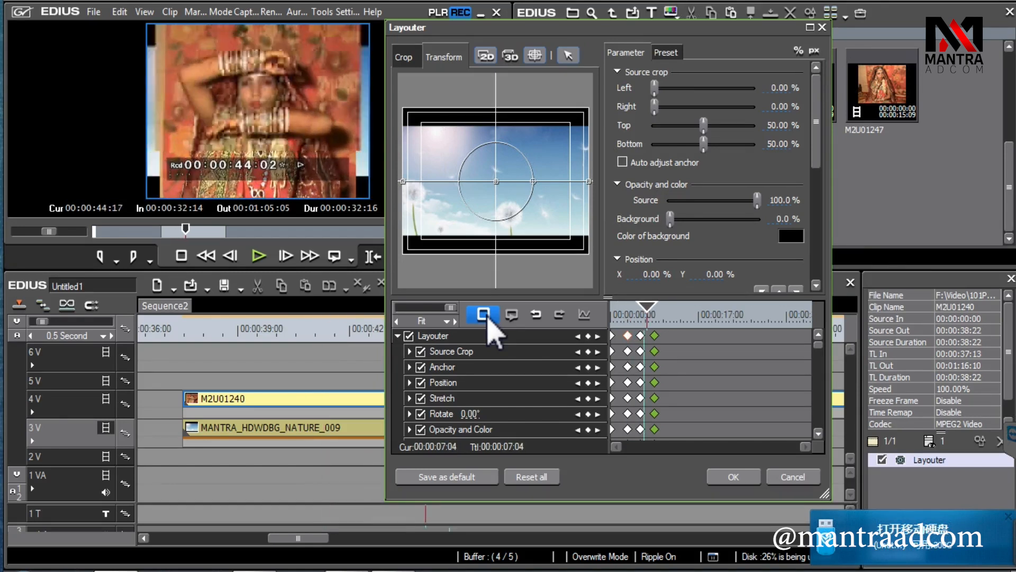
click(483, 315)
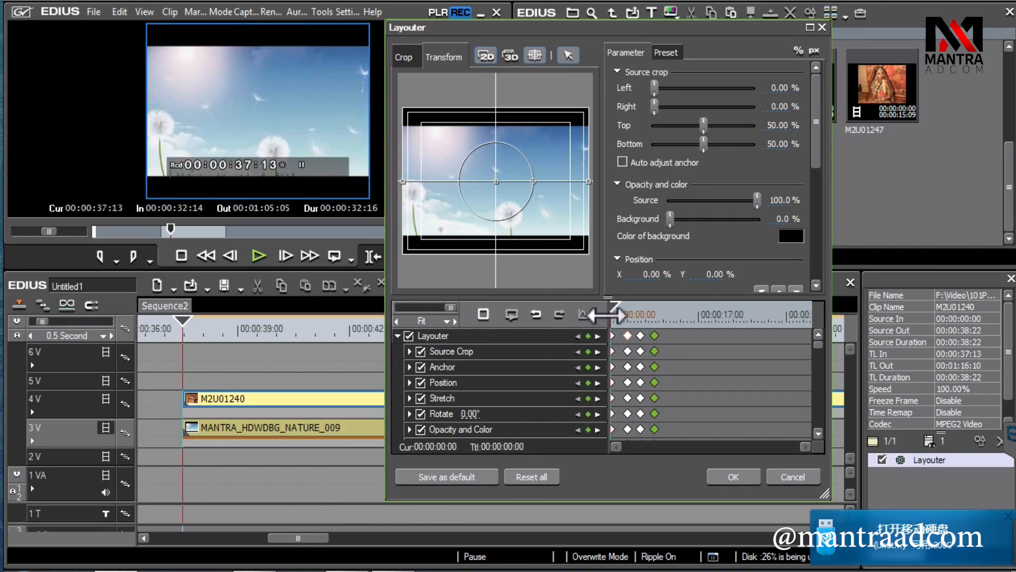
key(space)
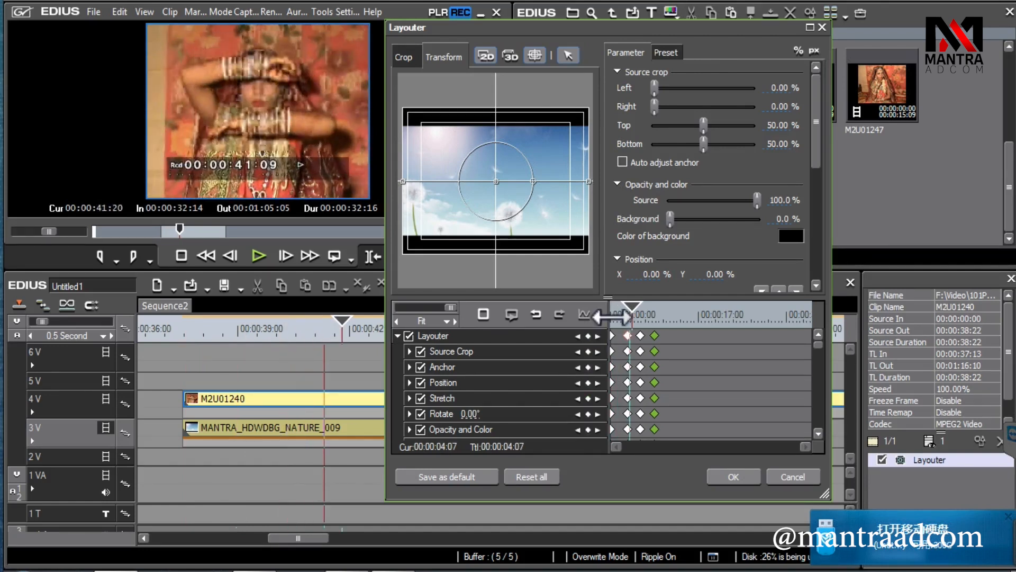
key(space)
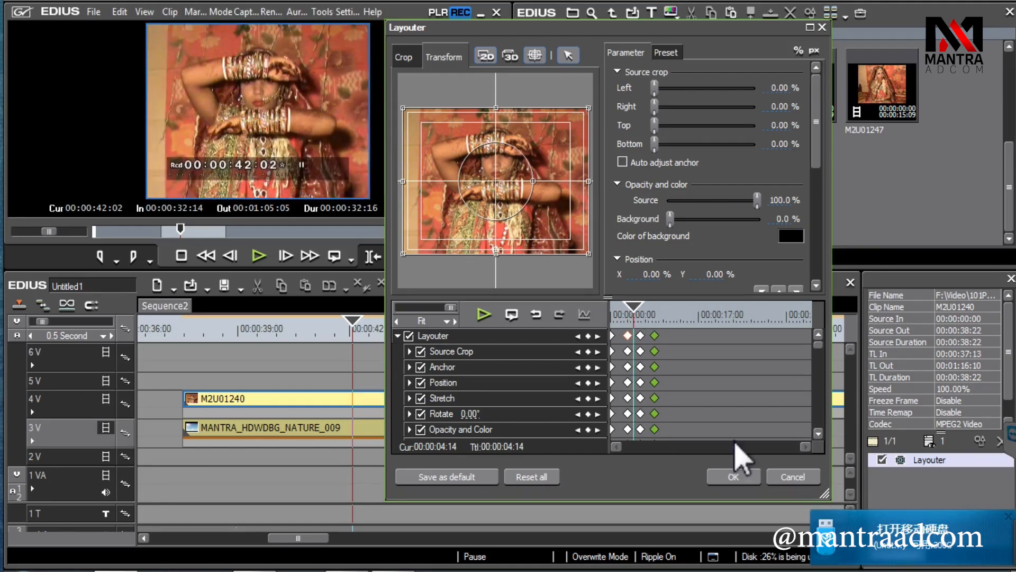
click(735, 477)
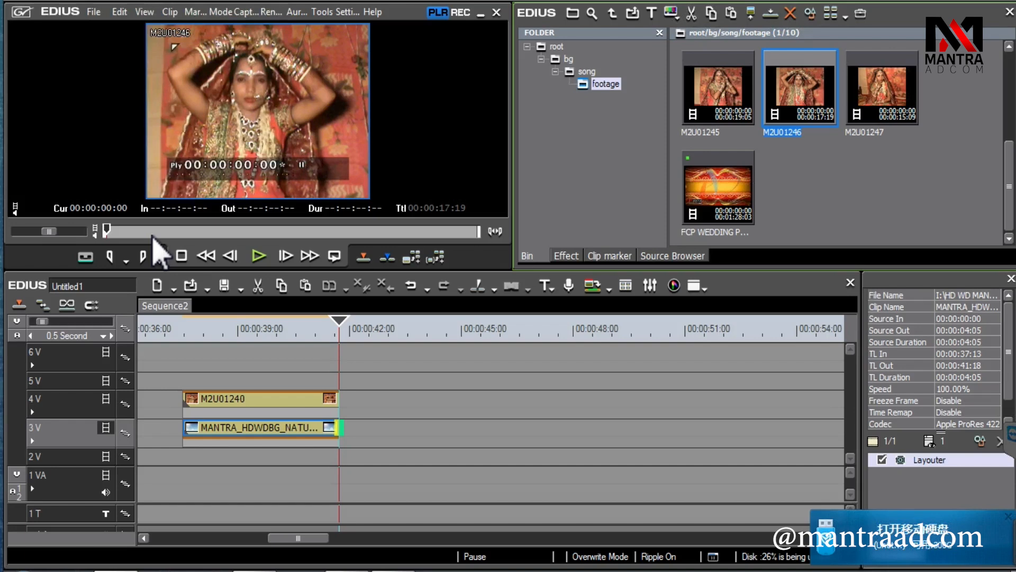
Mark M2U01246 from its start to 00:00:02:09 and place that portion on track 4V at 00:00:44:19
key(i)
drag(153, 231, 157, 231)
key(o)
drag(472, 432, 453, 405)
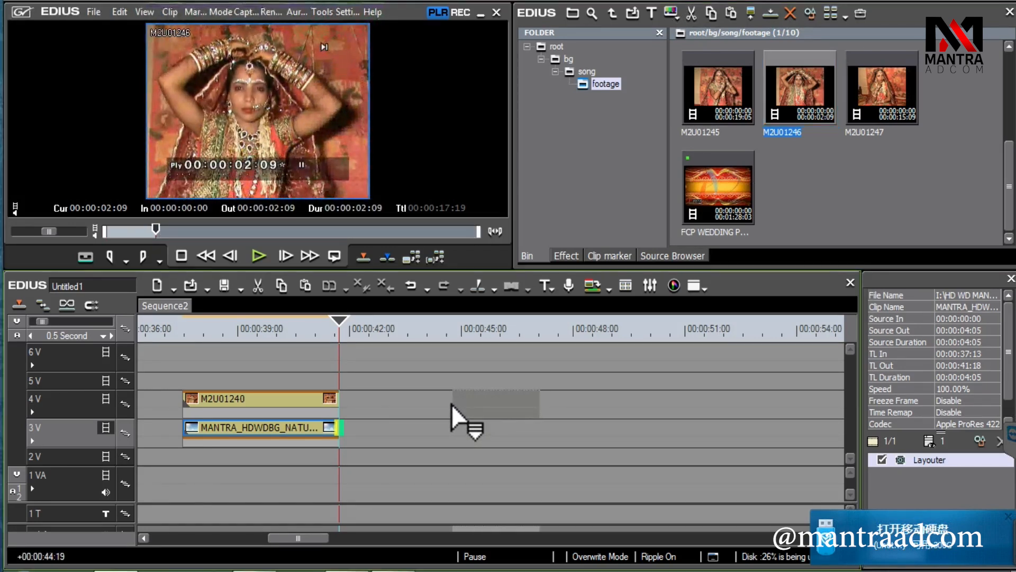
click(452, 334)
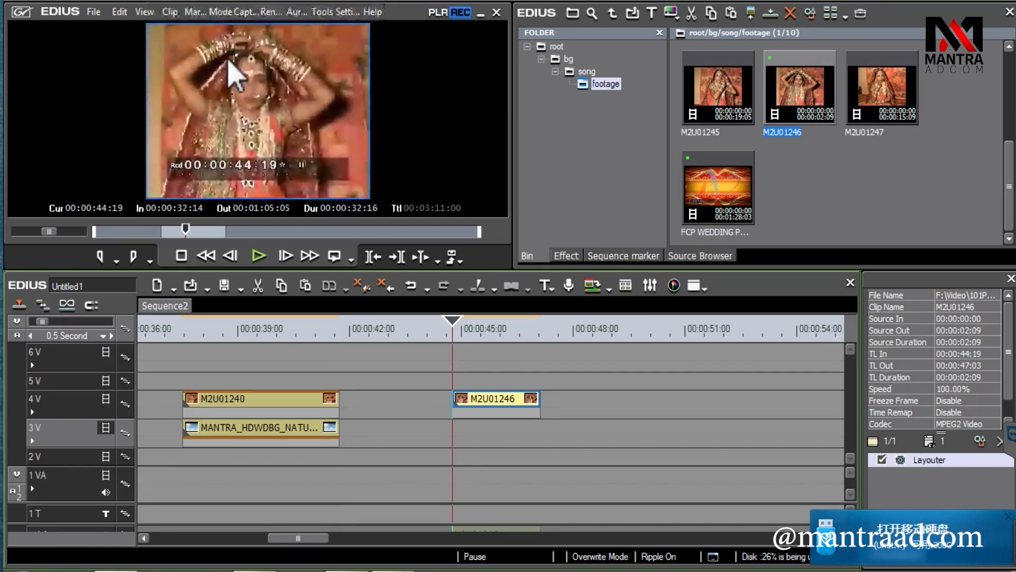
Open the Layouter for clip M2U01246, enable all parameters, and add keyframes at the start and at 00:00:01:10
double_click(936, 462)
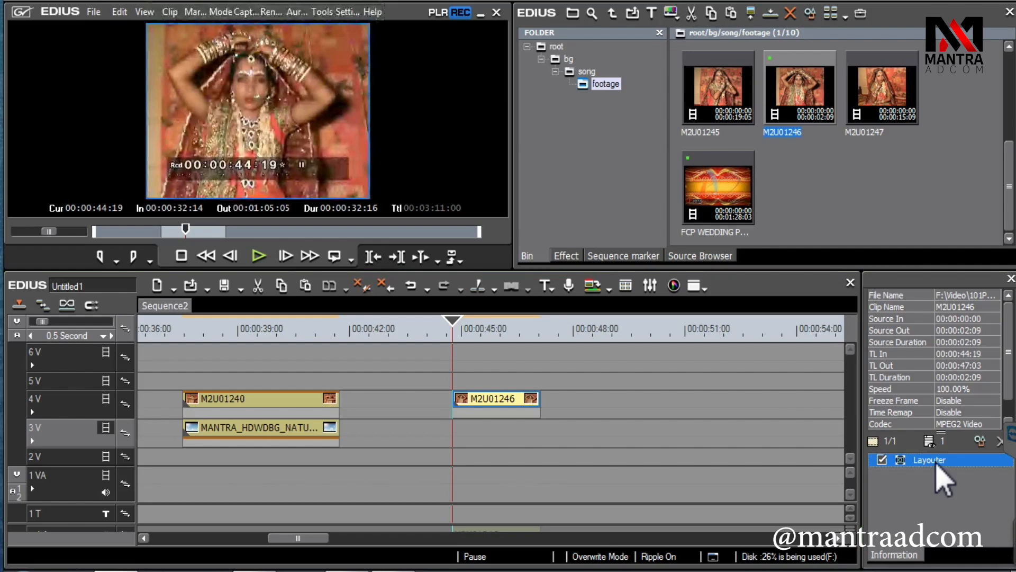
click(409, 337)
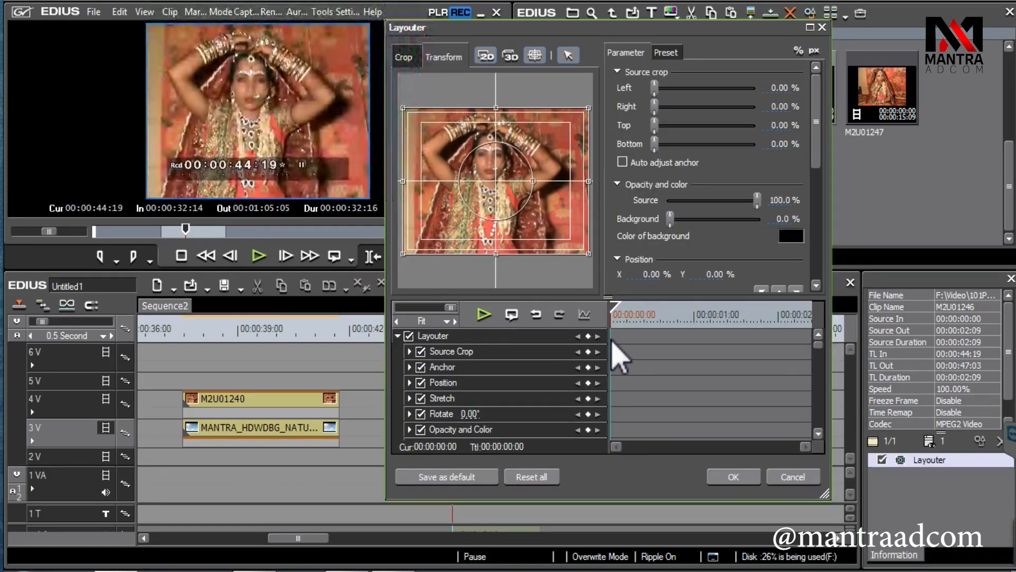
click(729, 324)
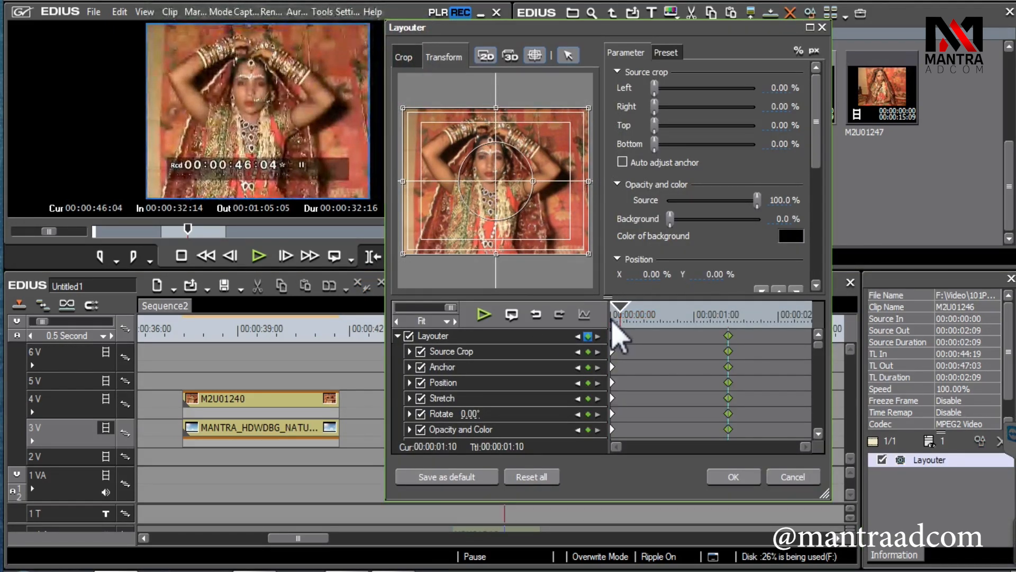
Crop clip M2U01246 100% from the bottom at its first keyframe, using the crop frame
click(612, 321)
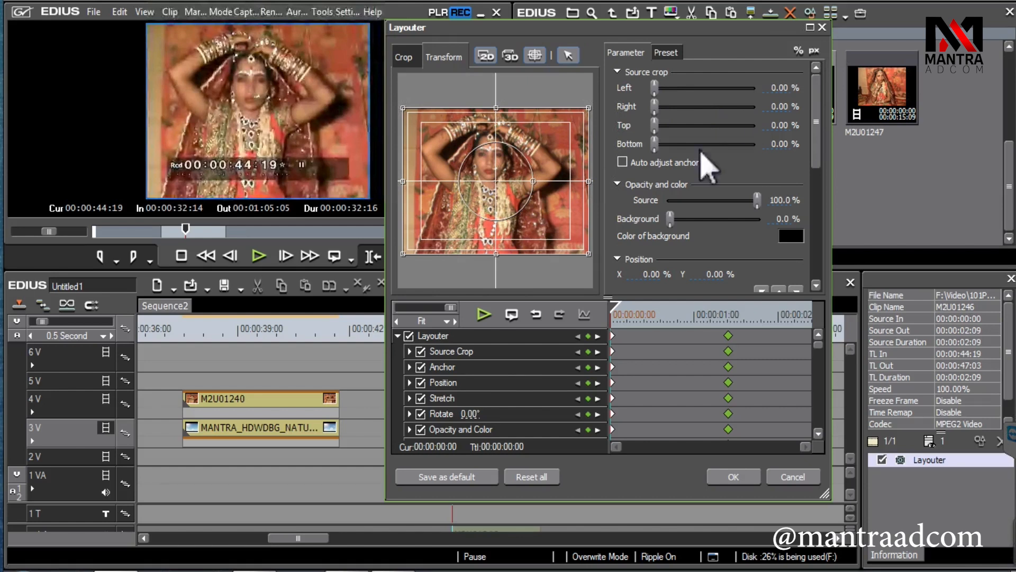
click(410, 352)
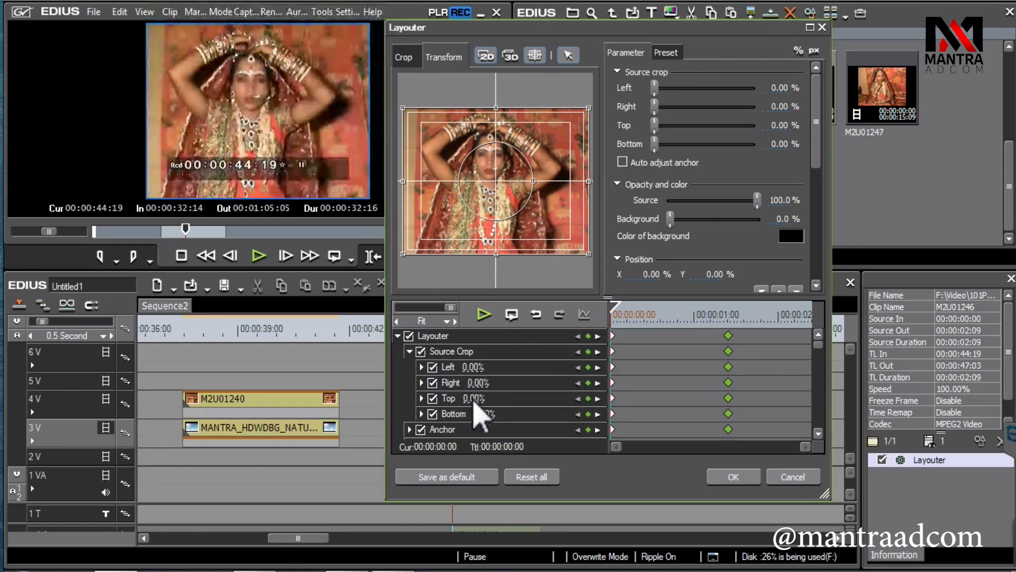
click(422, 367)
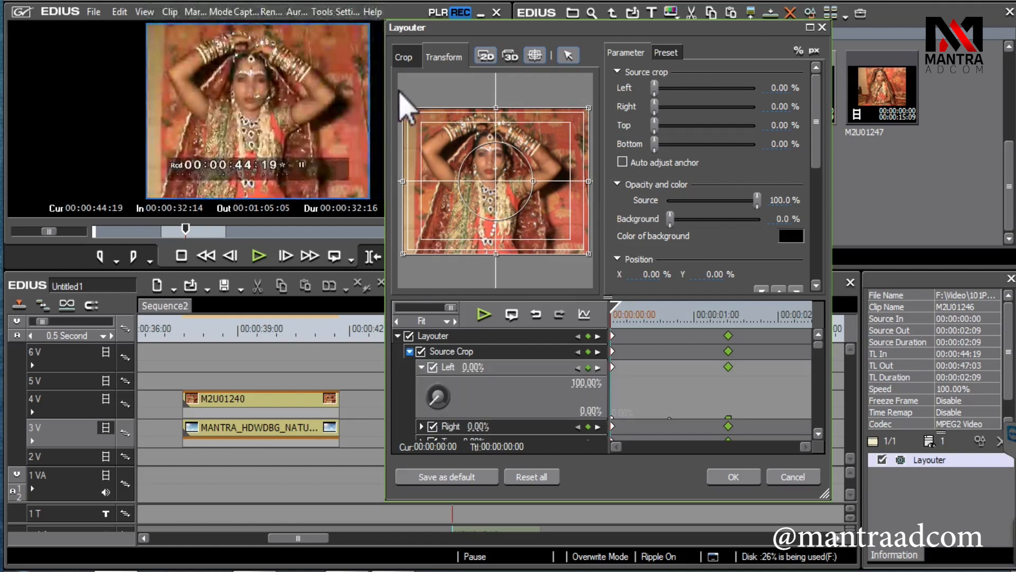
click(402, 59)
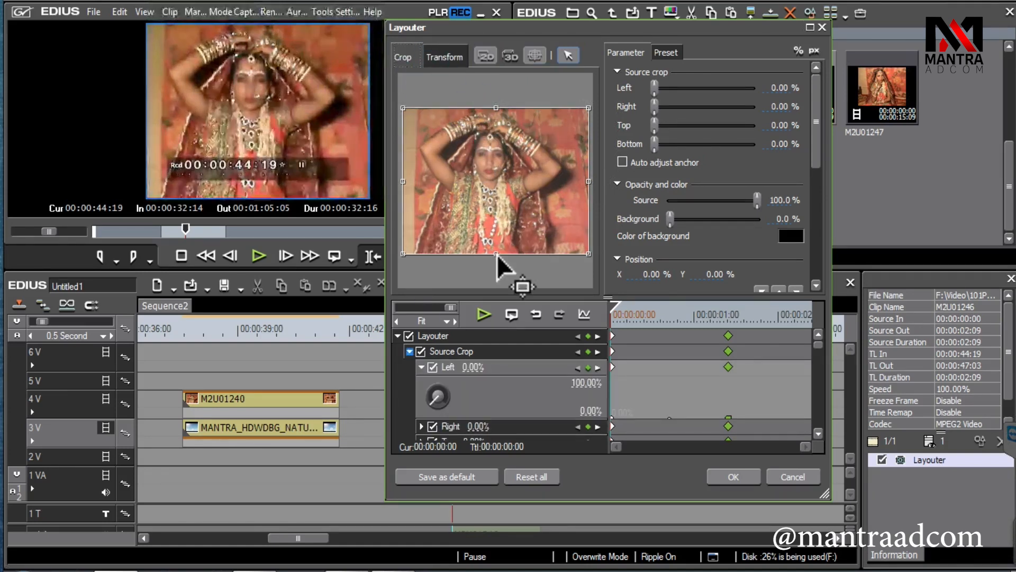
drag(498, 255, 497, 108)
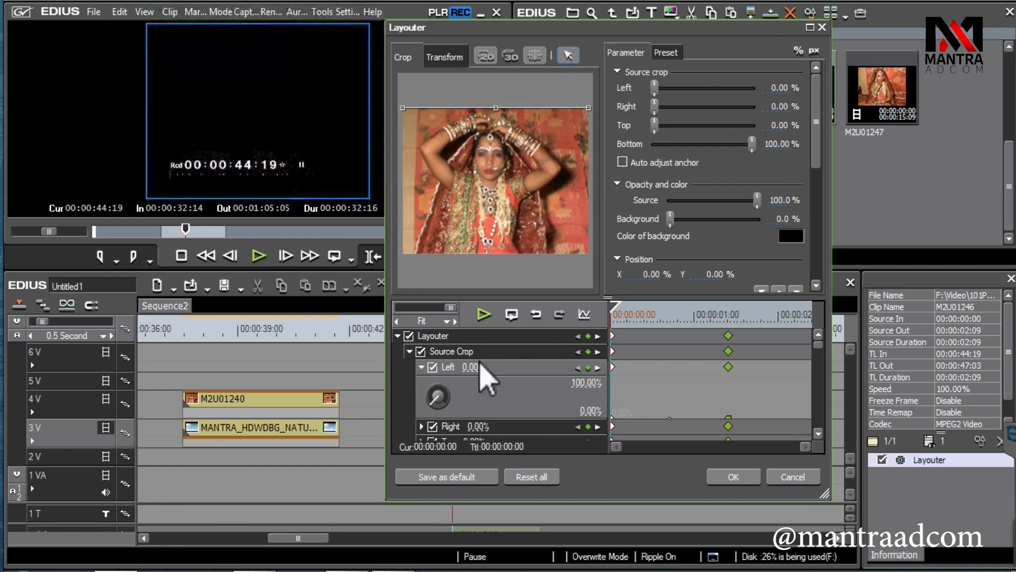
click(410, 351)
Preview the start of M2U01246's bottom crop animation and return to its first frame
click(484, 316)
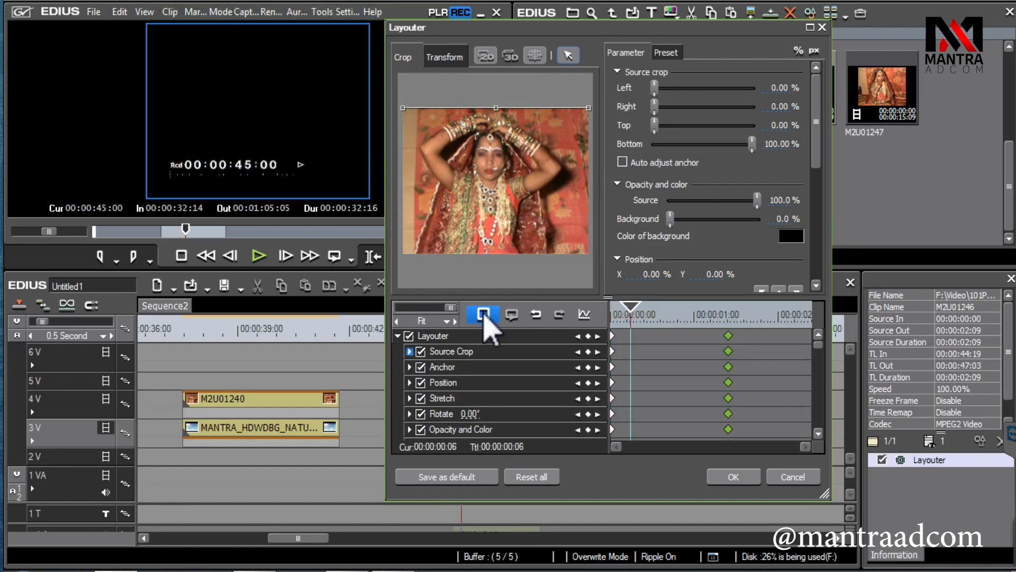
click(625, 317)
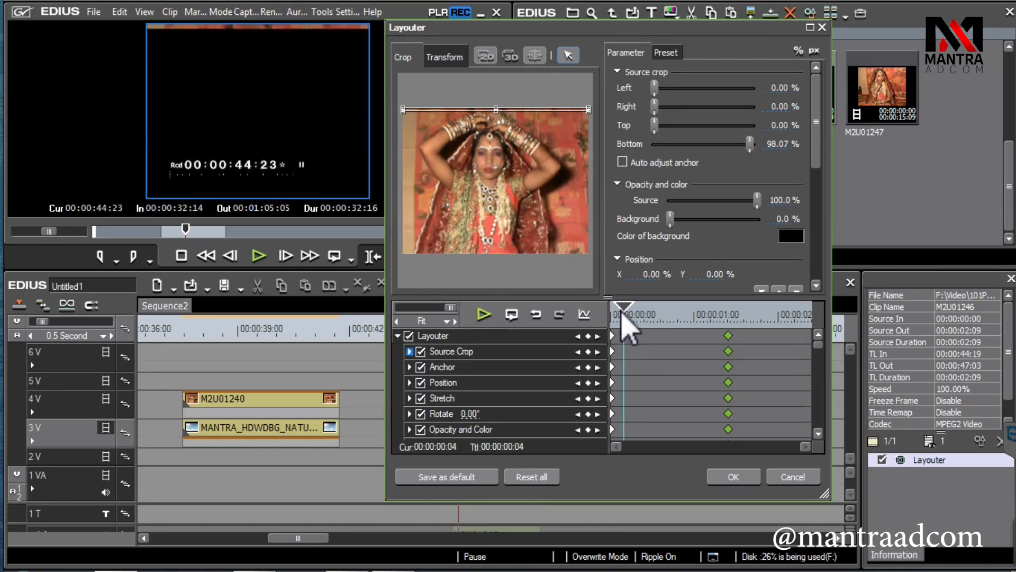
click(617, 315)
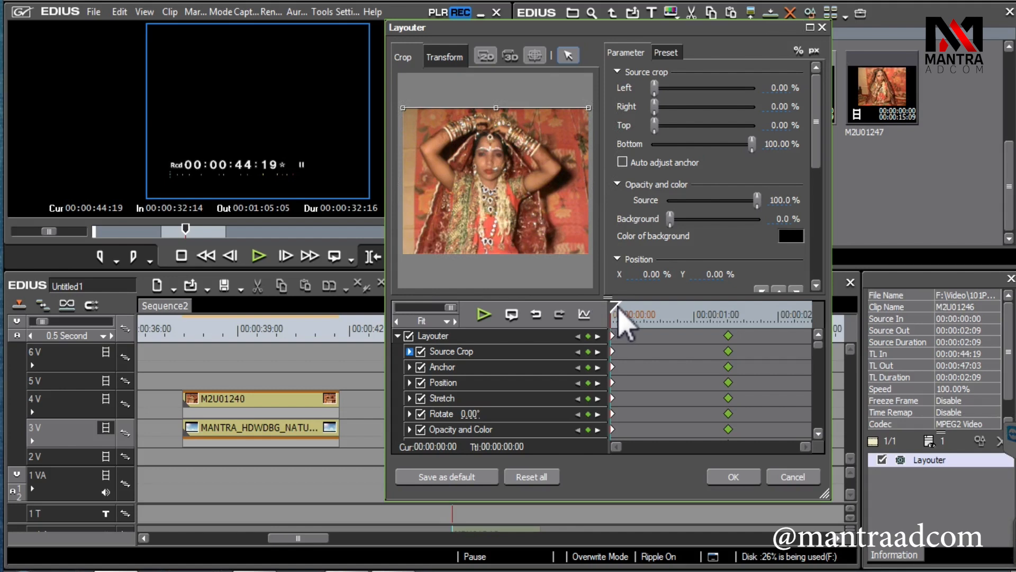
Scrub M2U01246's bottom-crop animation, try cropping its first keyframe from the top, and preview the crop
drag(623, 309, 723, 314)
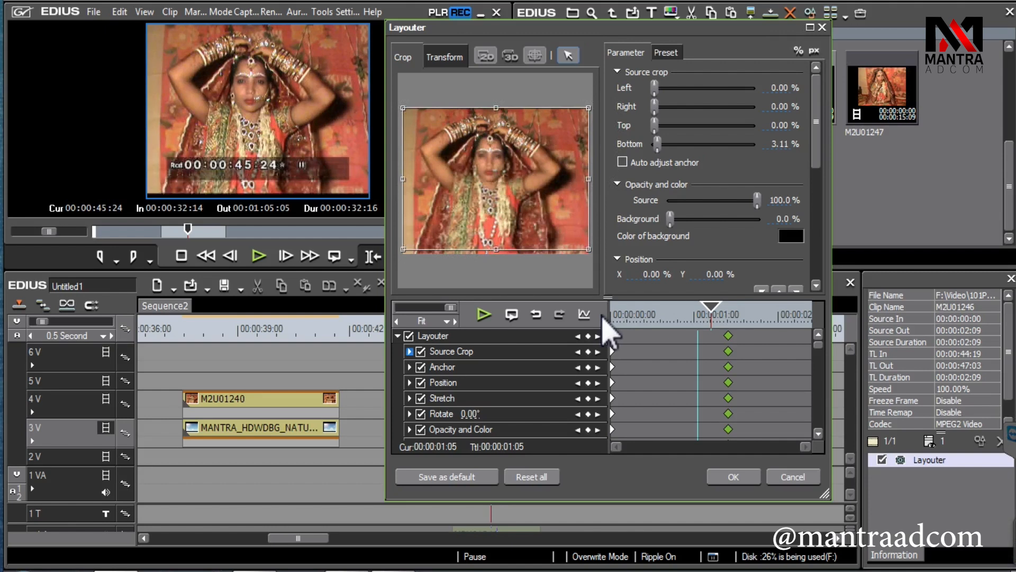
drag(602, 316, 598, 314)
drag(496, 109, 582, 190)
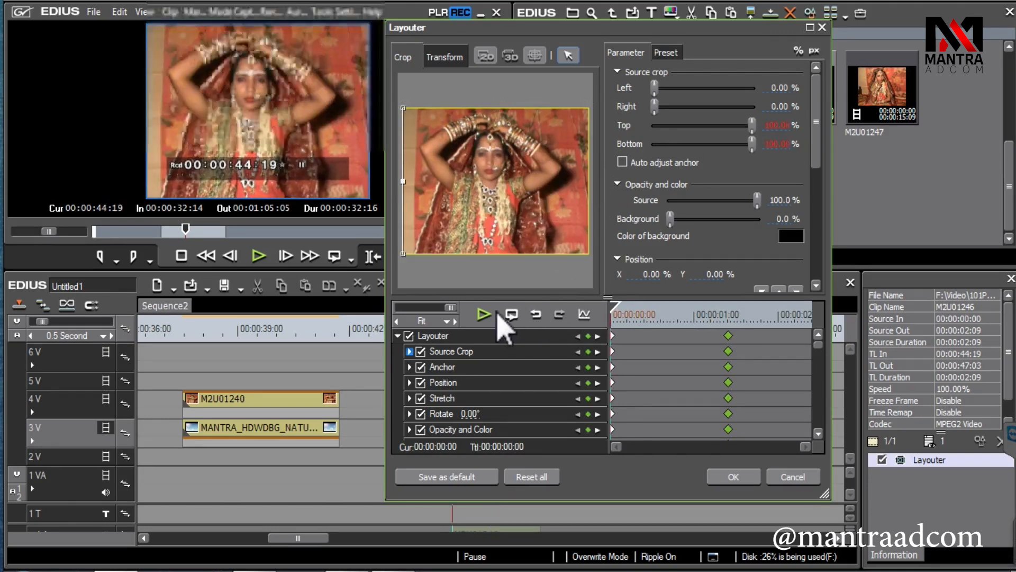
click(485, 315)
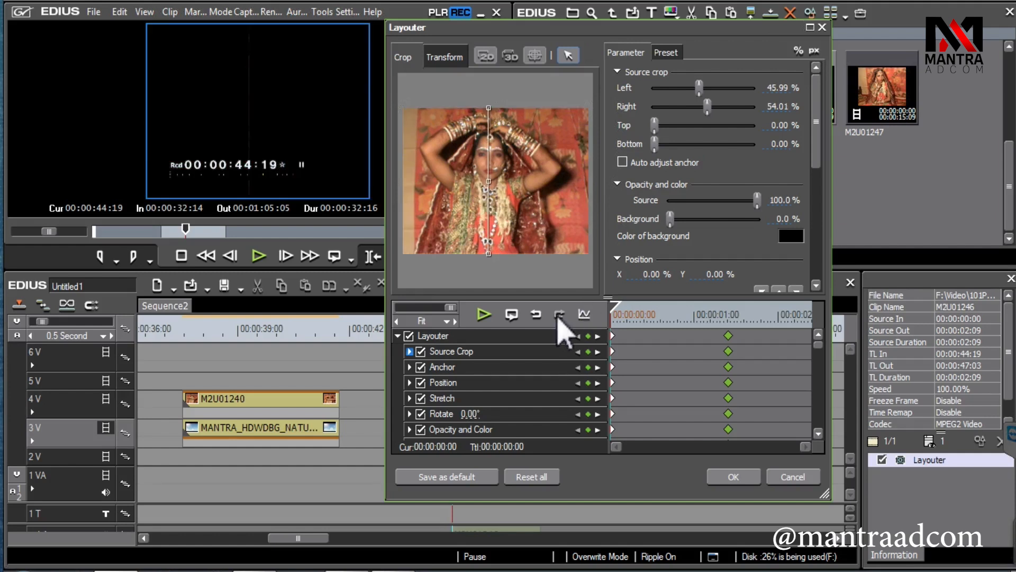
Preview M2U01246's side-crop reveal opening from the centre, checking the frames between the start and the 00:00:01:10 keyframe
click(484, 317)
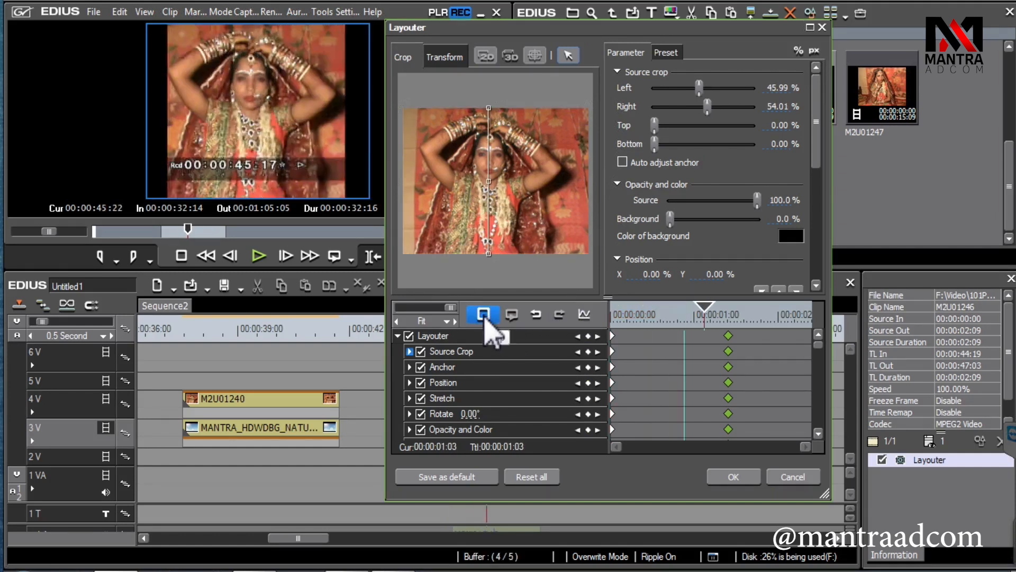
drag(620, 316, 609, 318)
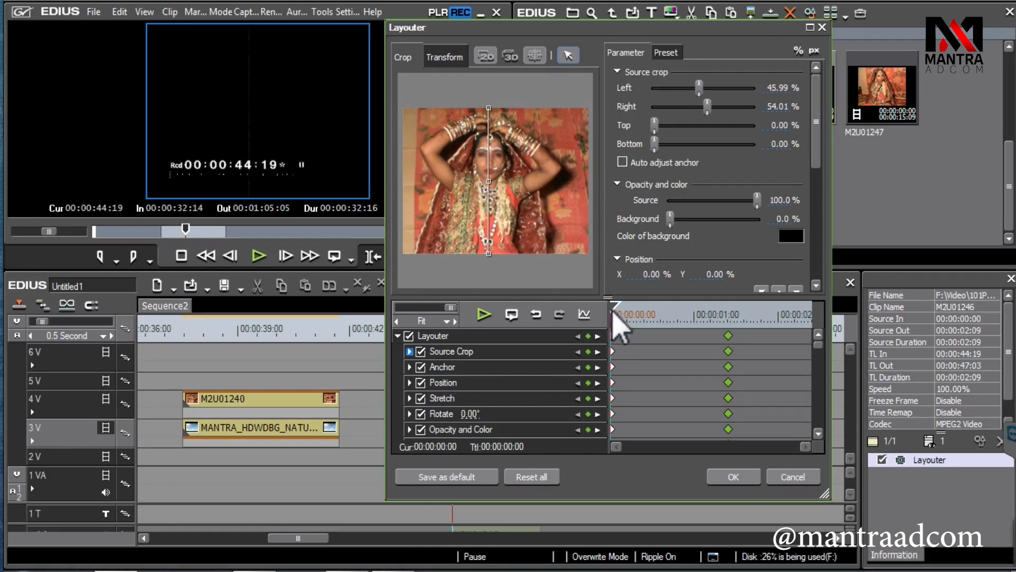
click(729, 316)
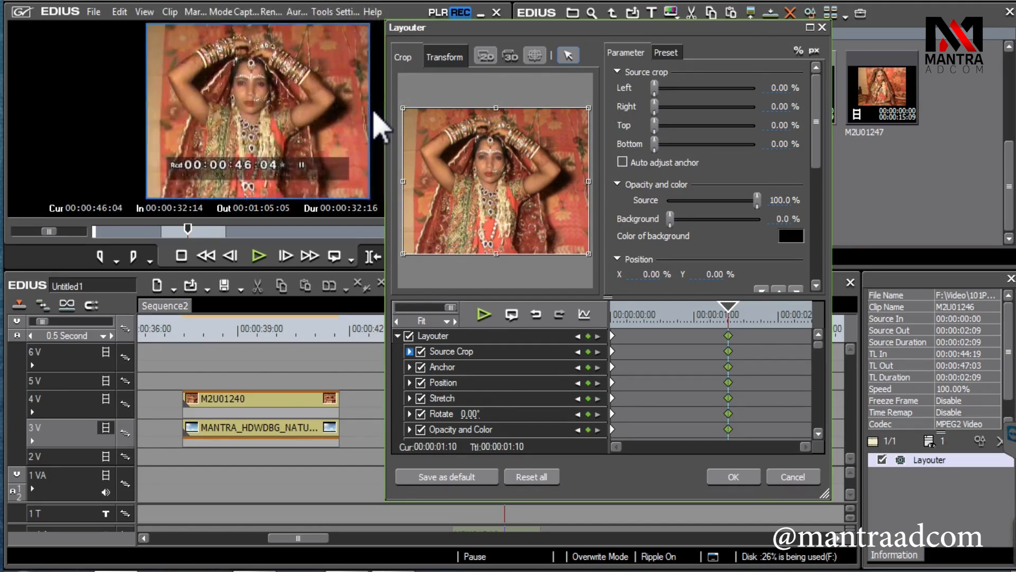
click(633, 314)
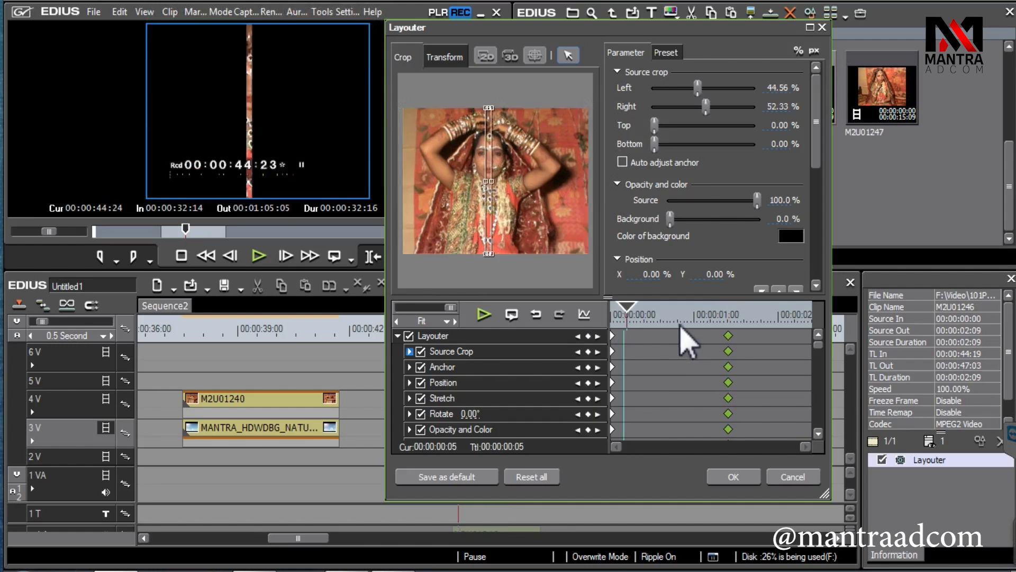
drag(694, 328, 701, 329)
At M2U01246's first keyframe, clear the side crops and crop 48.40% from the top and 51.07% from the bottom
click(578, 336)
drag(712, 112, 630, 122)
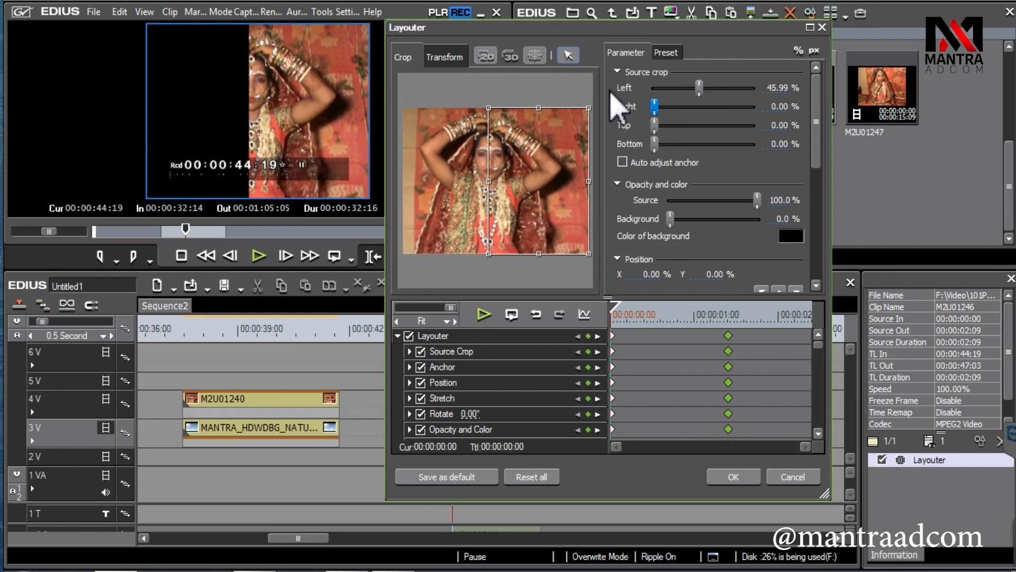
drag(699, 89, 610, 91)
drag(497, 176, 497, 179)
drag(497, 257, 498, 180)
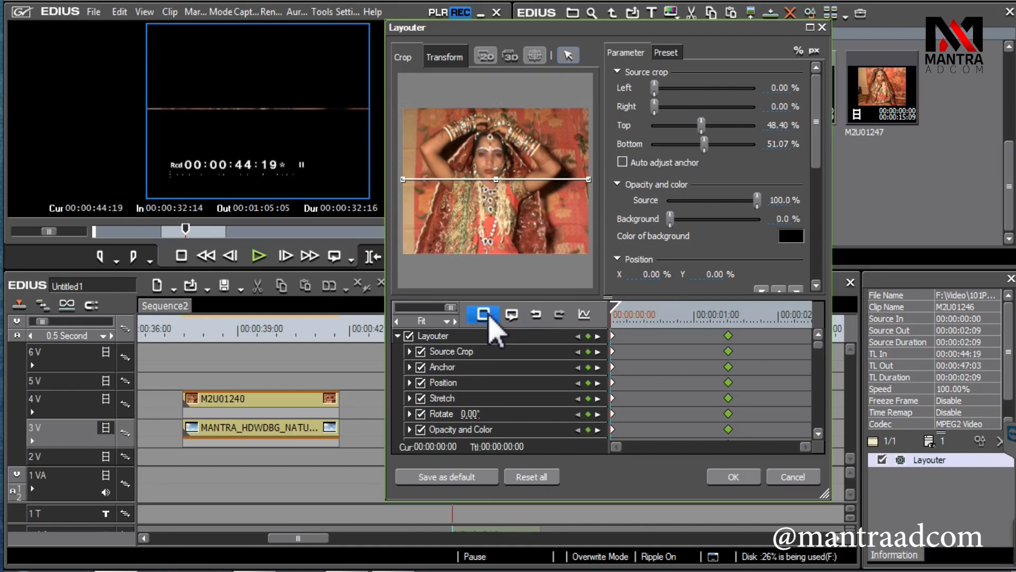
Preview the top-and-bottom crop animation in the Layouter and apply the settings to M2U01246
click(488, 316)
drag(624, 318, 609, 321)
drag(616, 312, 681, 317)
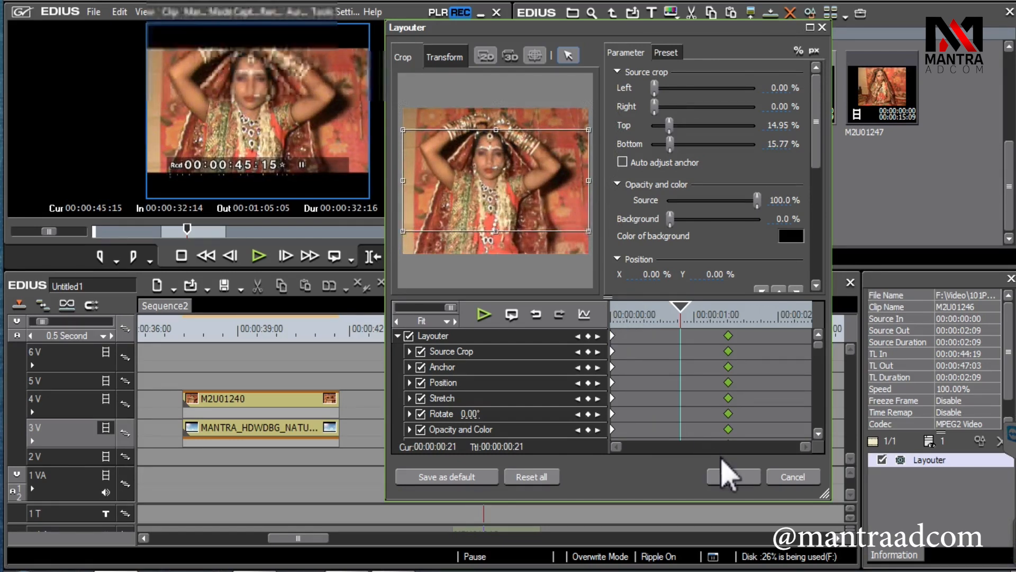
click(733, 477)
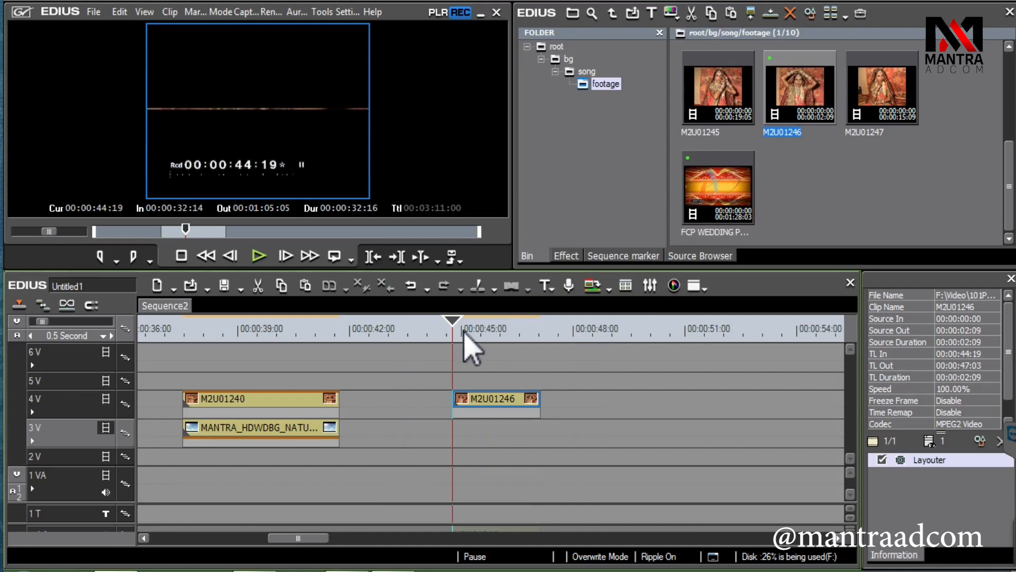
Scrub M2U01246 on the timeline to check its crop opening, stopping at 00:00:45:12
drag(463, 333, 487, 336)
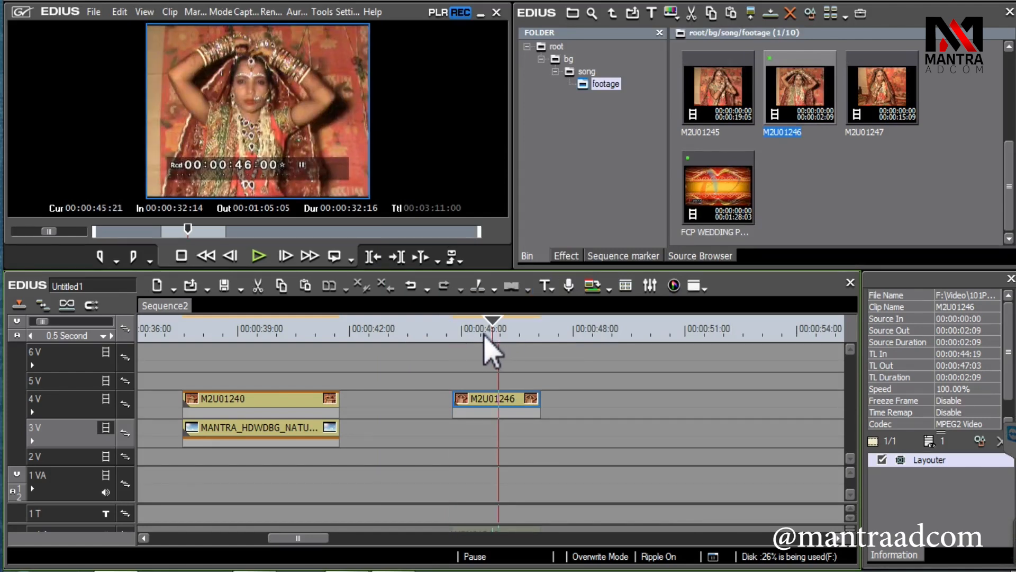
click(483, 334)
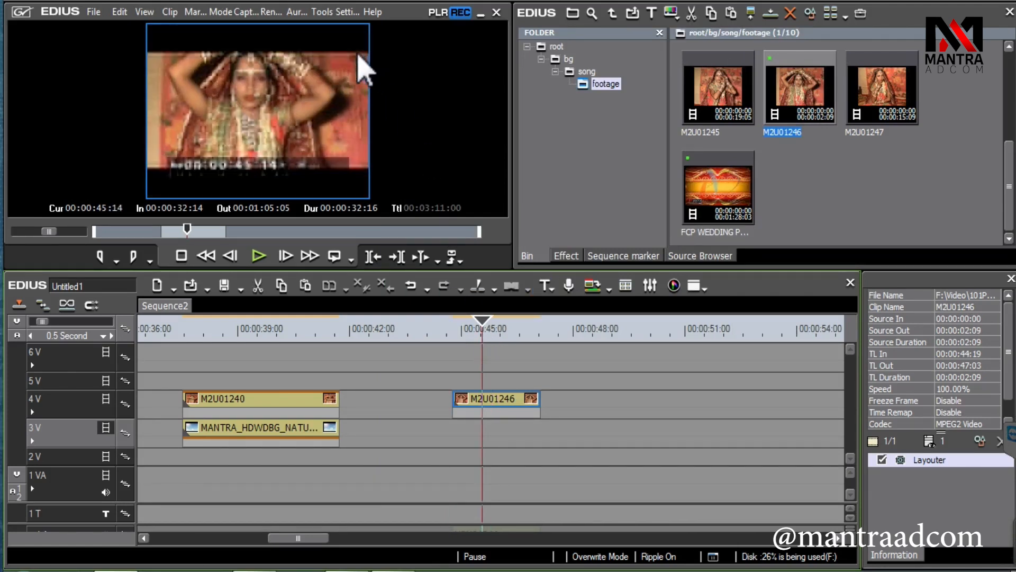
key(Left)
key(Left)
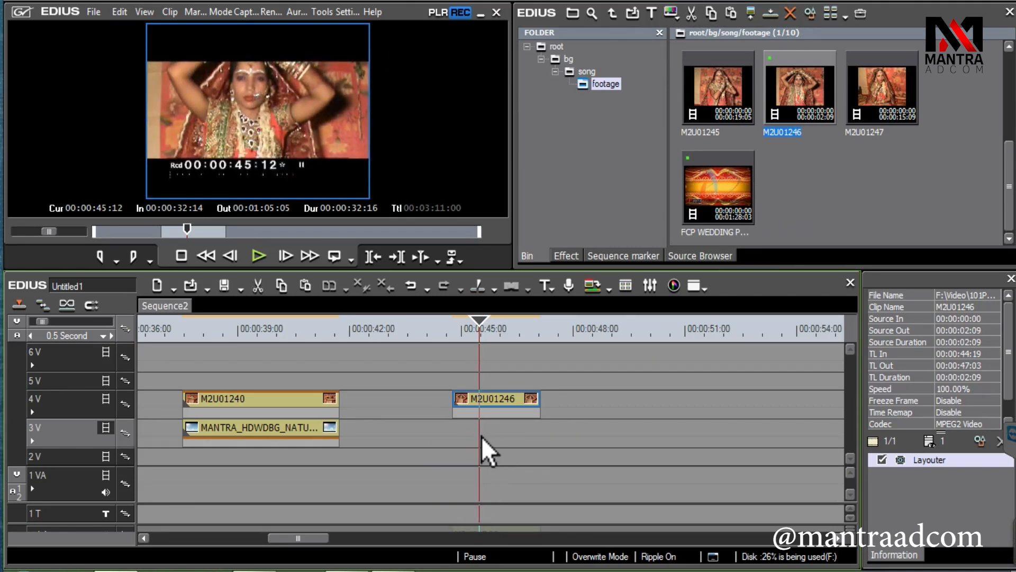
mouse_move(481, 437)
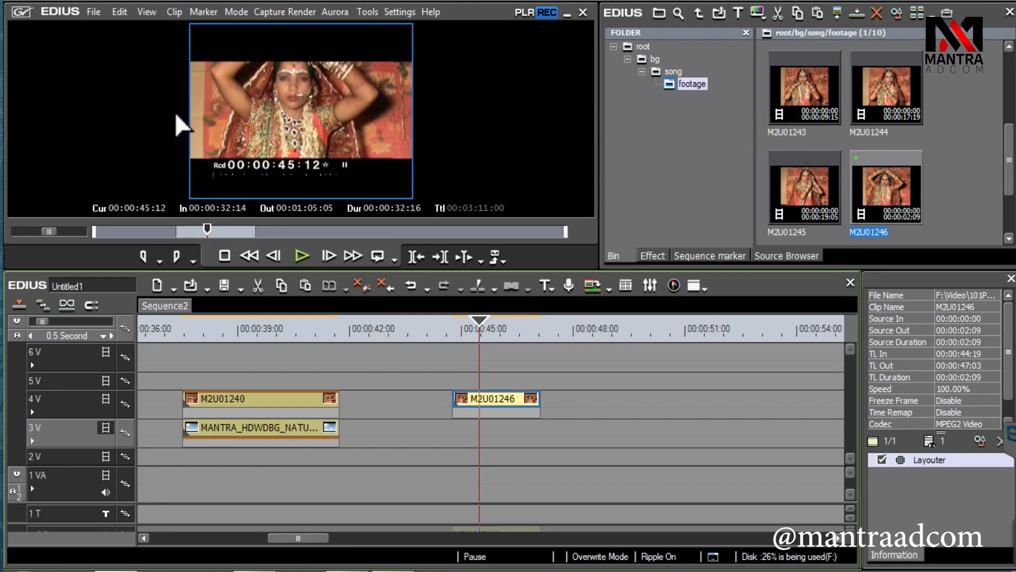
click(175, 12)
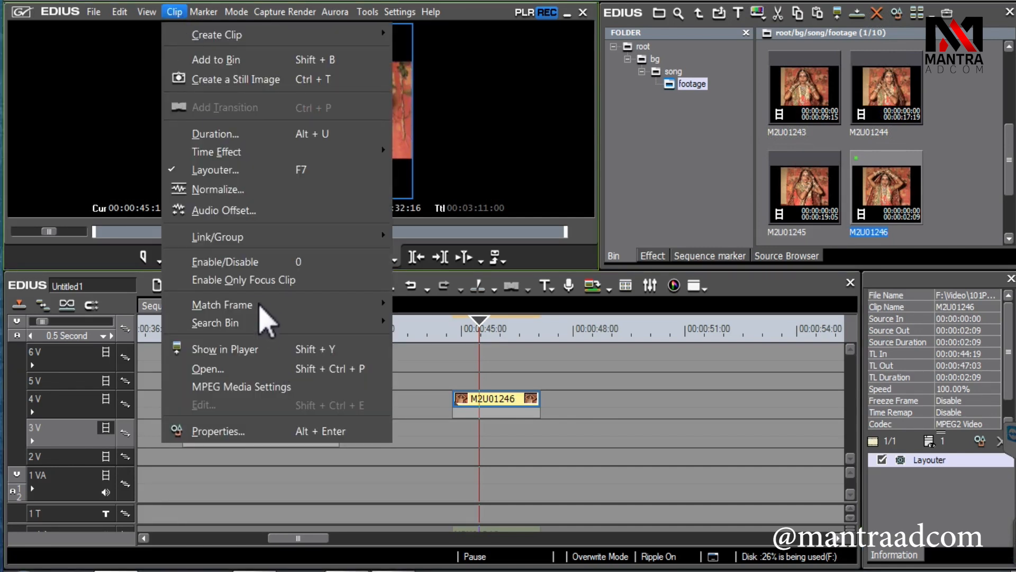
click(497, 312)
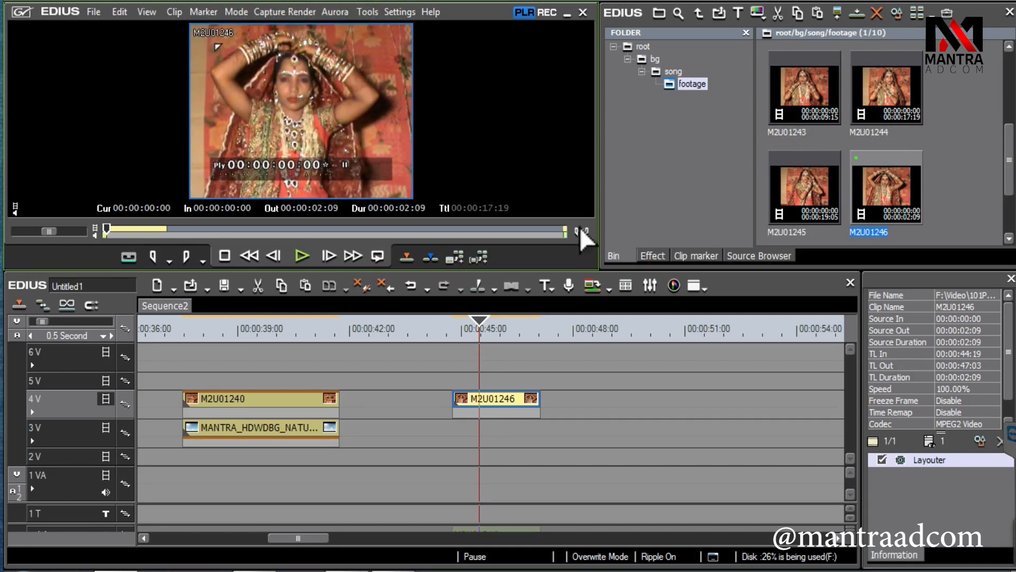
Place the same portion of M2U01246 on track 3V at 00:00:44:19 beneath the cropped clip, and preview both layers
drag(535, 417, 471, 428)
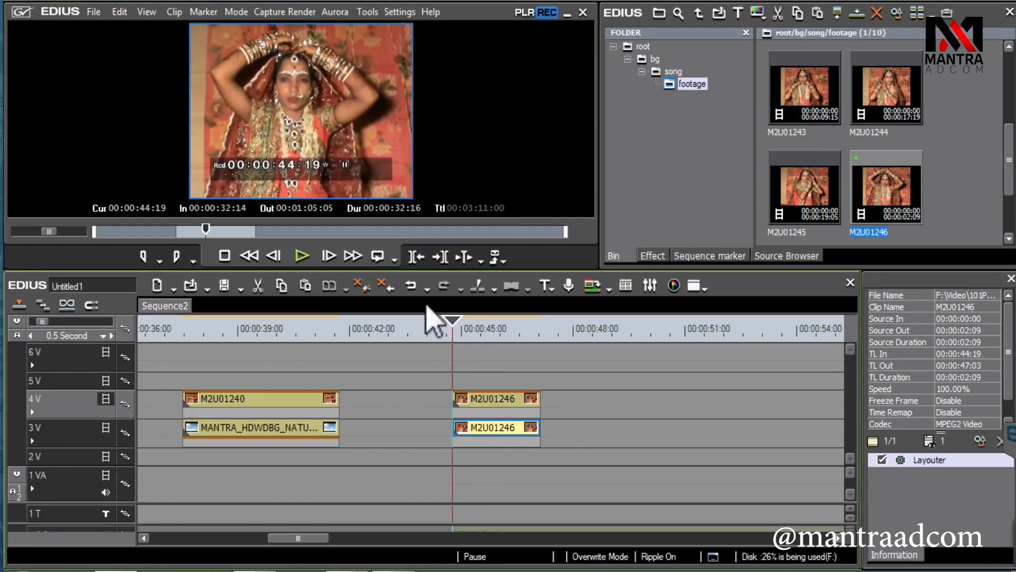
click(306, 257)
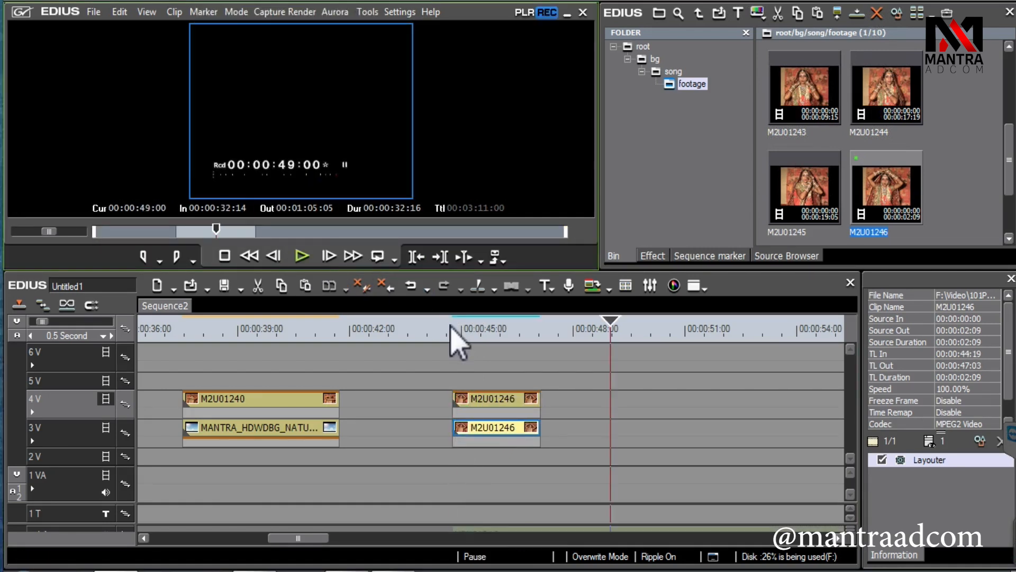
click(451, 325)
click(469, 327)
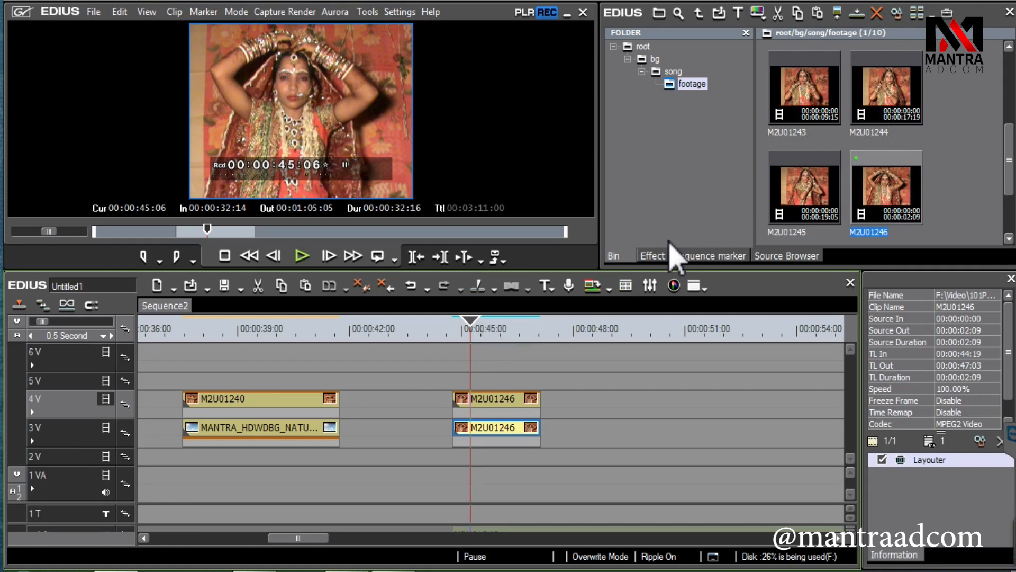
Apply the Monotone color correction filter to the M2U01246 clip on track 3V
click(659, 256)
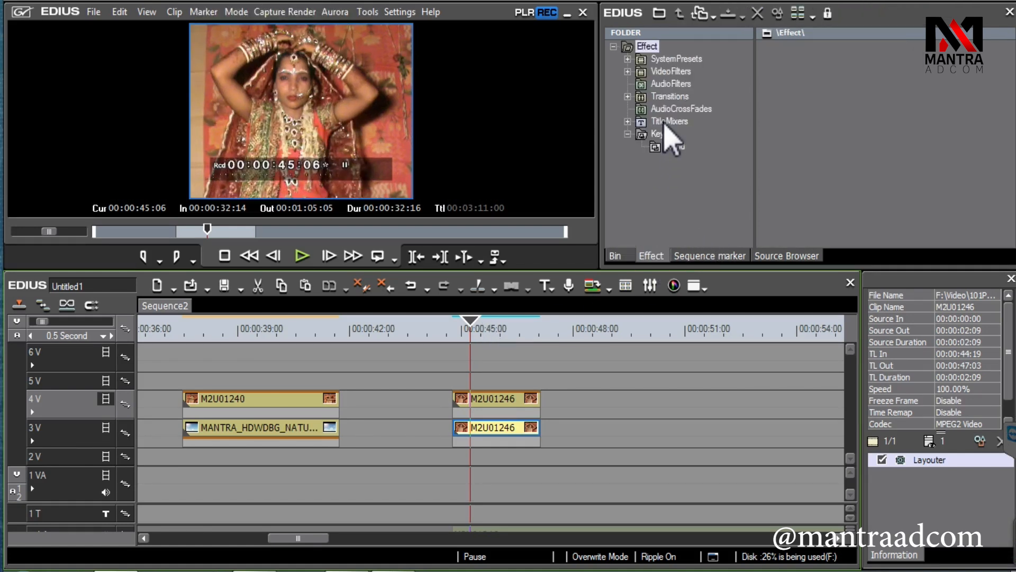
click(627, 71)
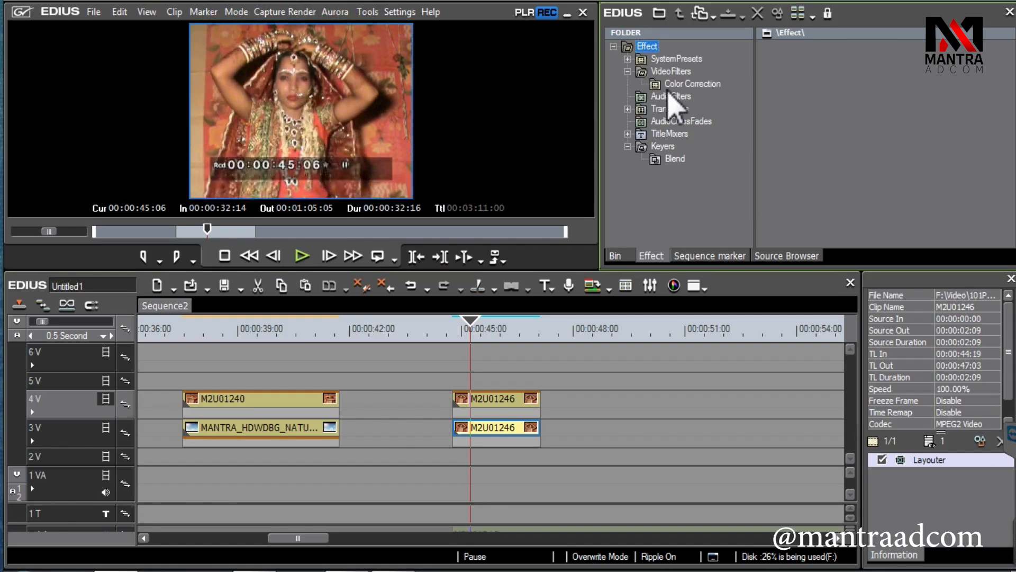
click(687, 84)
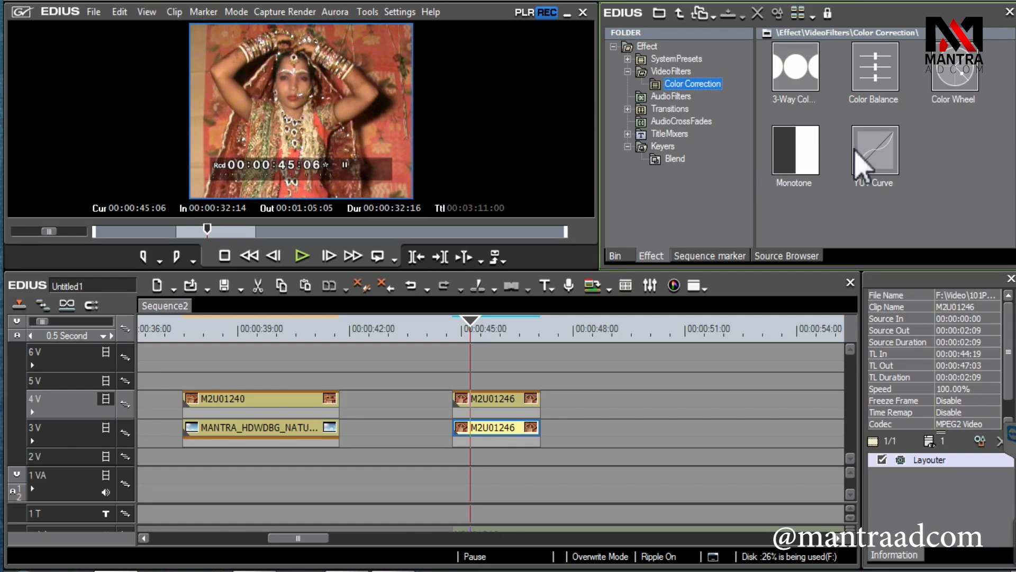
click(807, 145)
drag(807, 144, 507, 427)
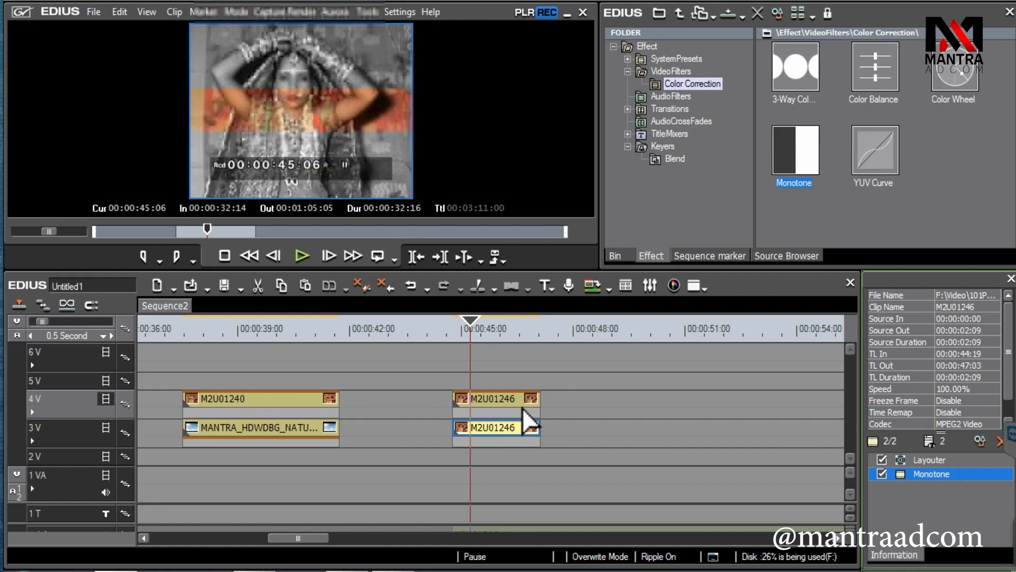
Extend the stacked M2U01246 clips on tracks 3V and 4V to a duration of 00:00:04:01 and scrub the combined effect
click(462, 324)
mouse_move(539, 427)
mouse_down()
mouse_move(655, 435)
mouse_move(544, 431)
mouse_up()
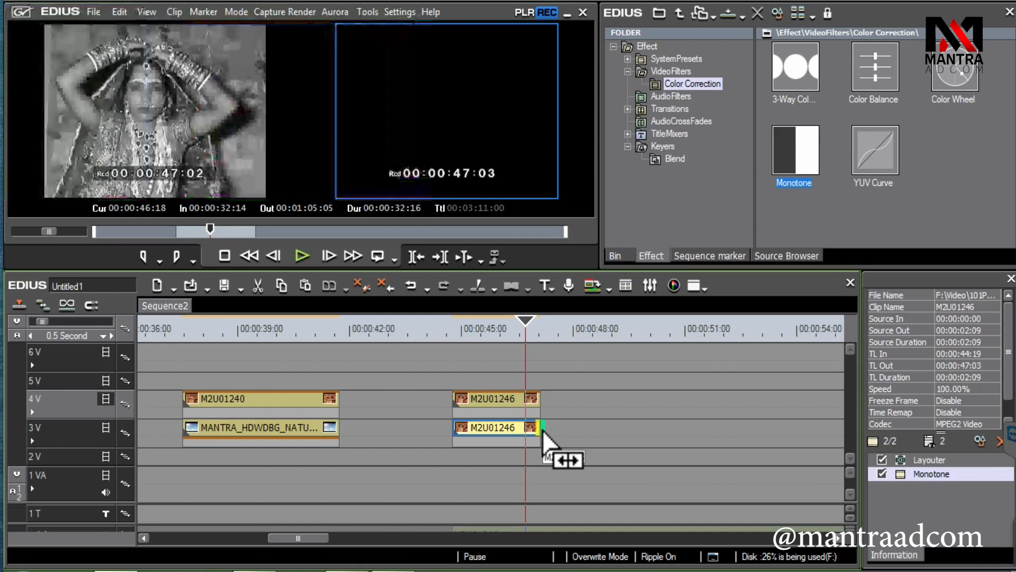
drag(505, 336, 483, 340)
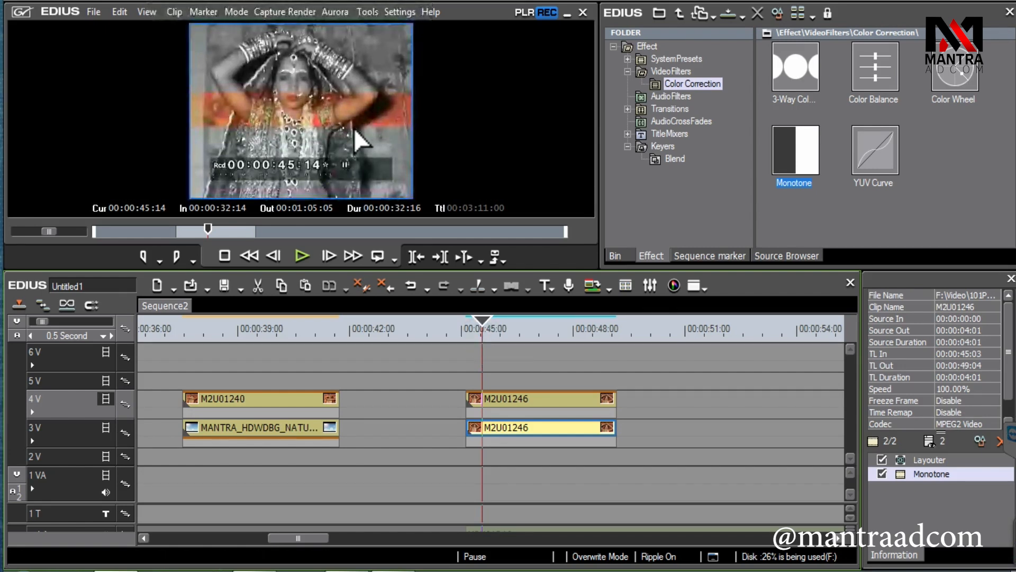
Open the Layouter for the M2U01246 clip on track 4V and review its crop reveal over the monotone layer
click(509, 398)
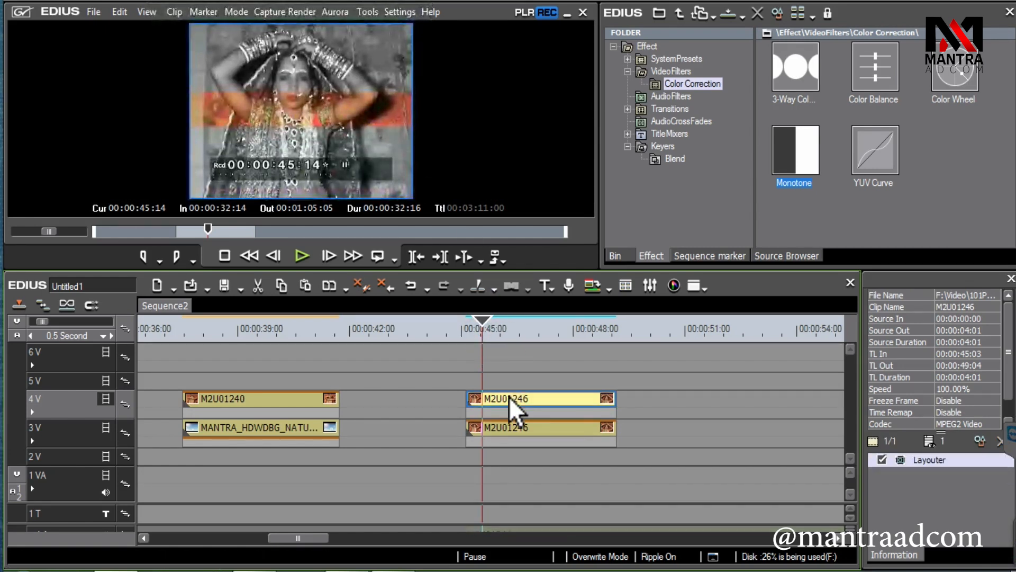
double_click(924, 462)
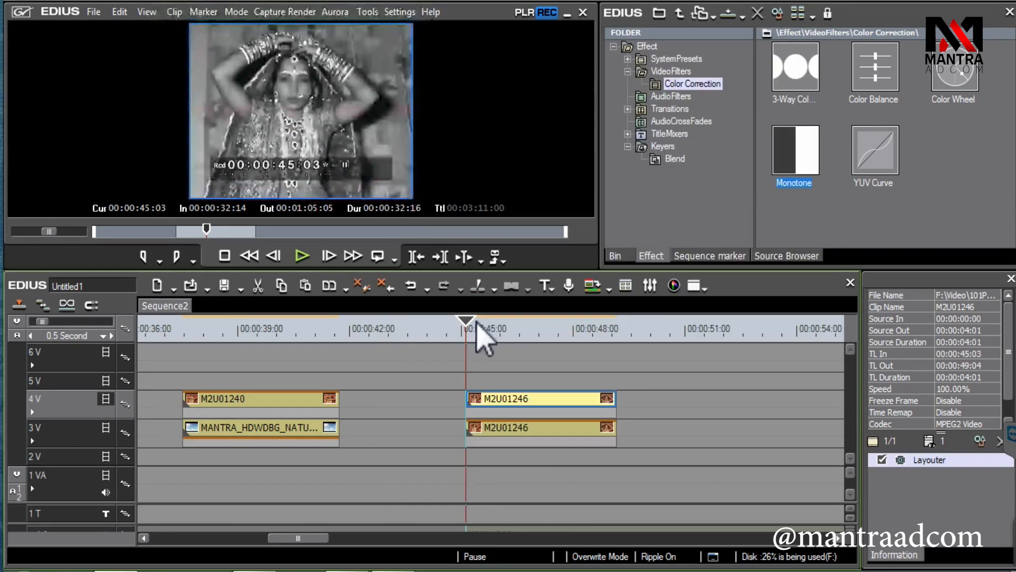
drag(477, 325, 524, 345)
Place an 00:00:11:05 portion of M2U01246 from the bin on track 3V at 00:00:51:16
click(625, 255)
drag(886, 188, 710, 402)
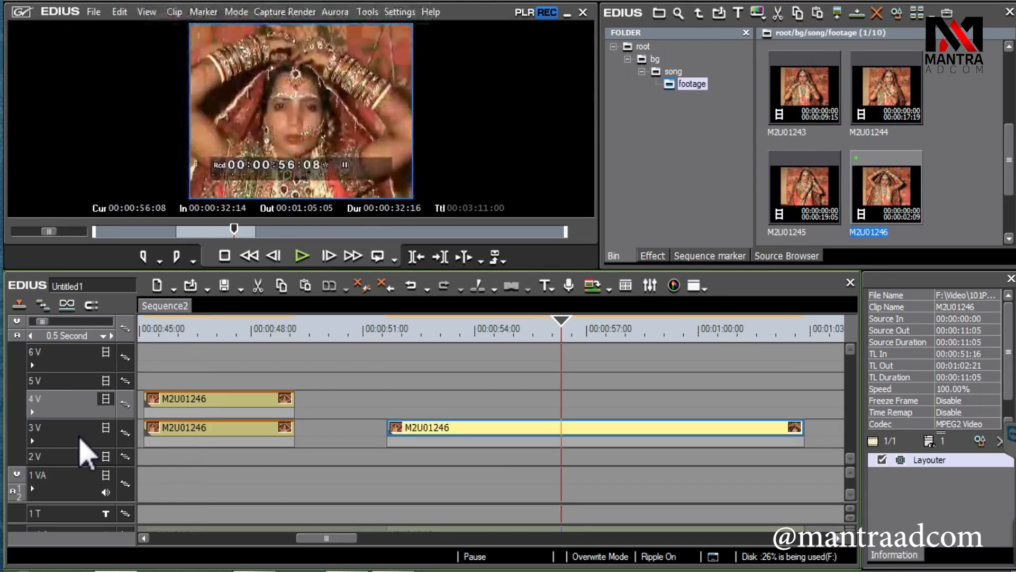
click(79, 437)
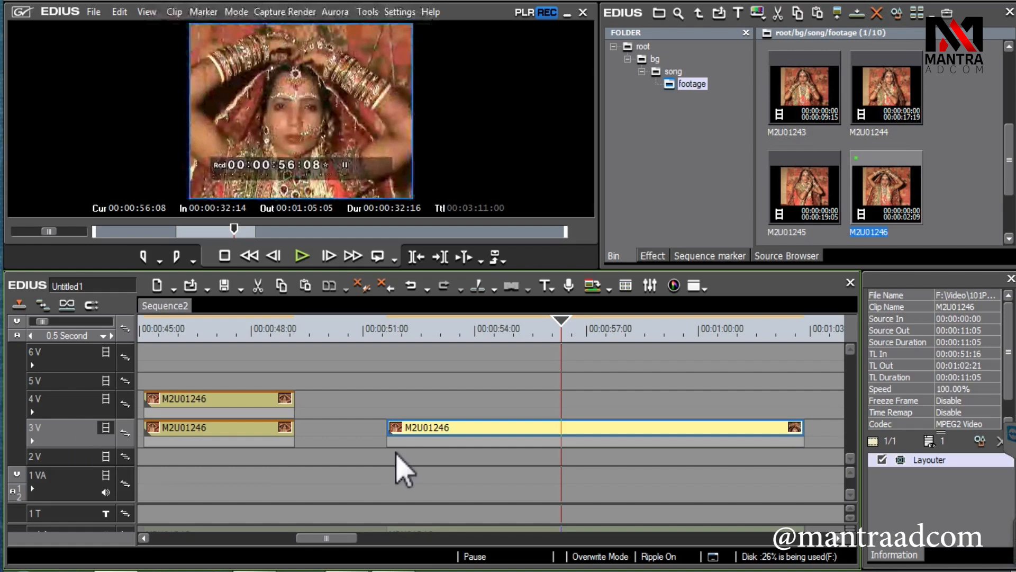
key(Down)
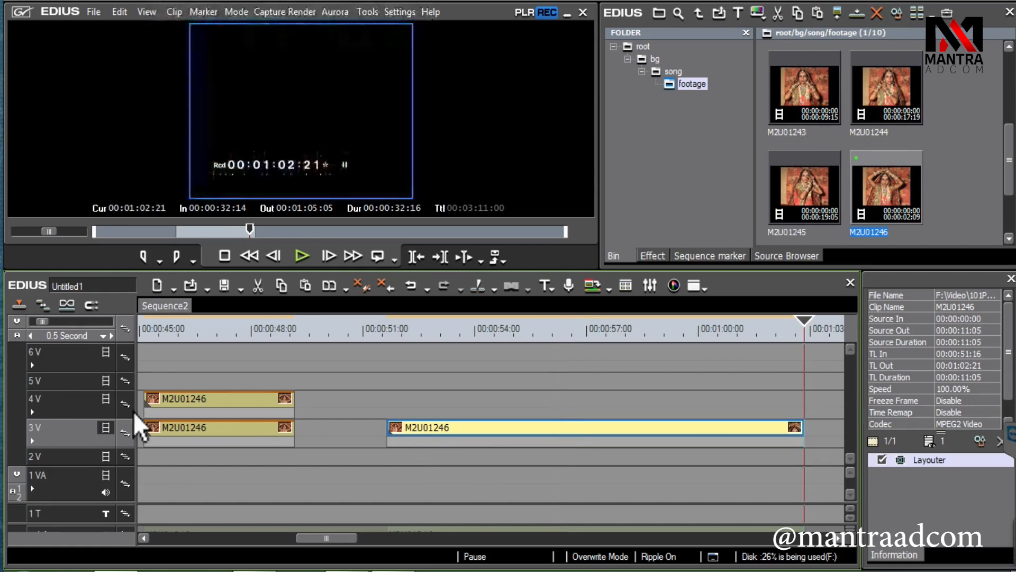
Paste a copy of the long M2U01246 clip onto track 4V at 00:00:51:16, directly above the original
click(70, 411)
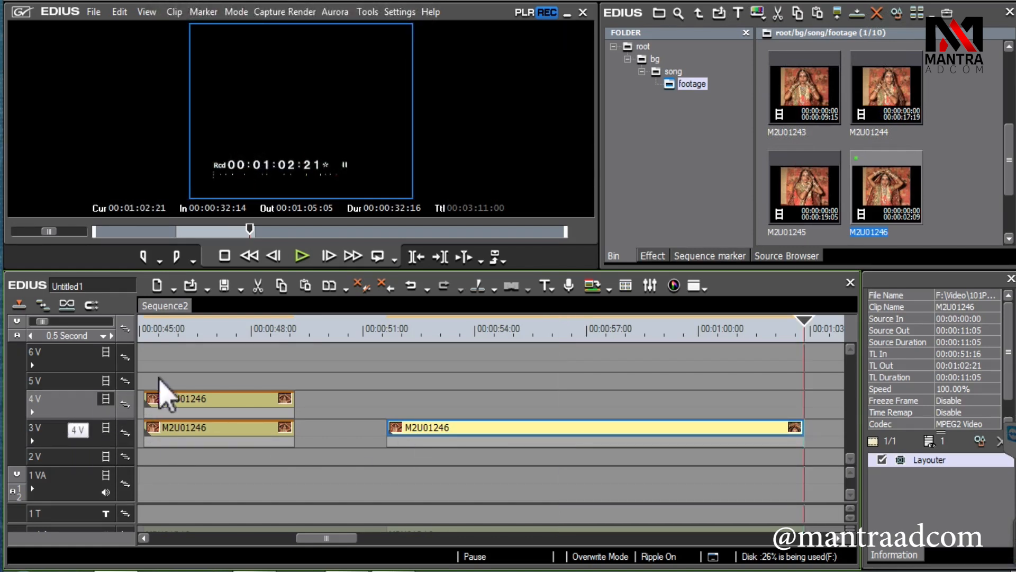
click(406, 329)
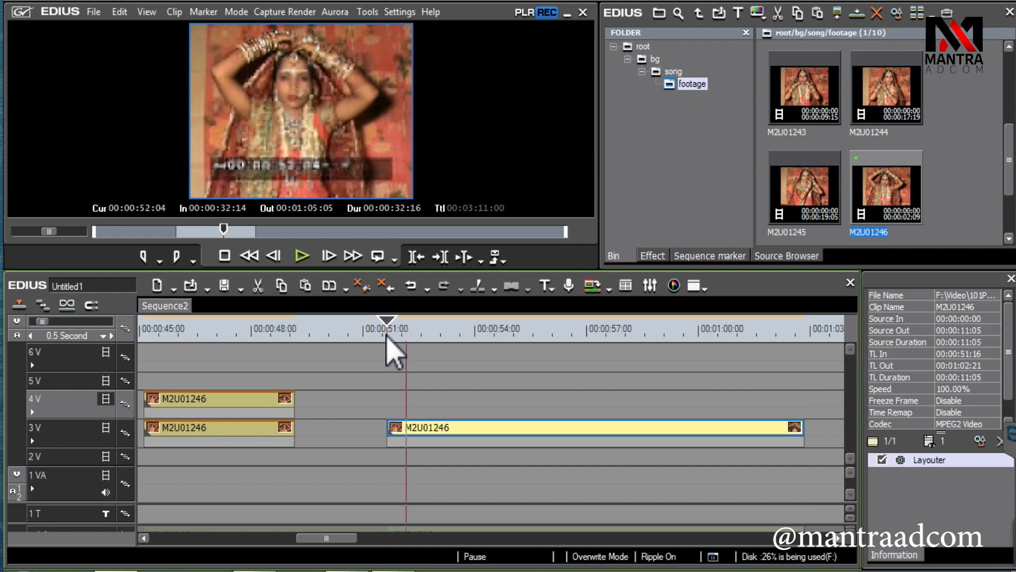
key(ctrl+v)
Apply the Monotone color correction filter to the long M2U01246 clip on track 3V
click(436, 332)
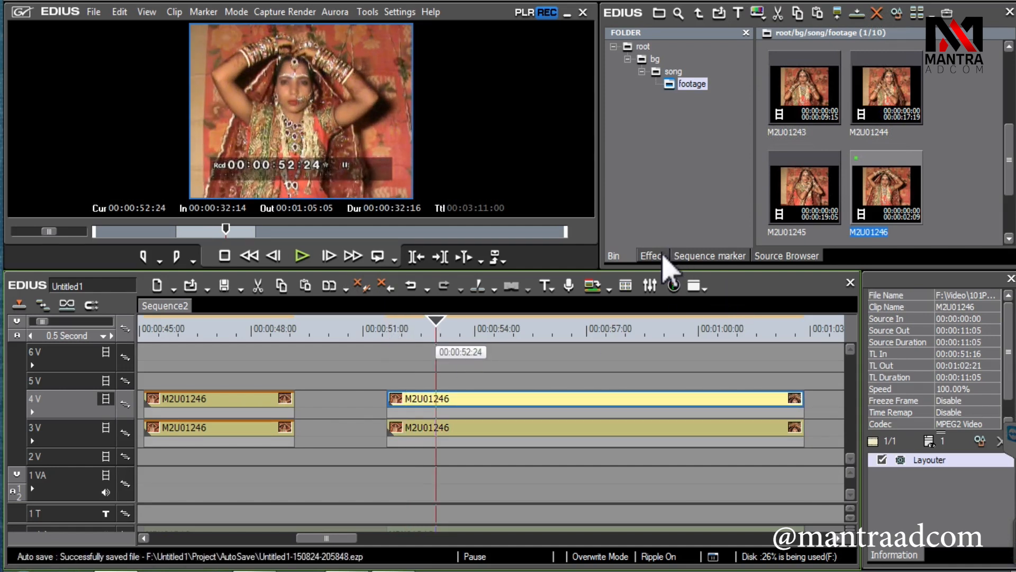
click(659, 255)
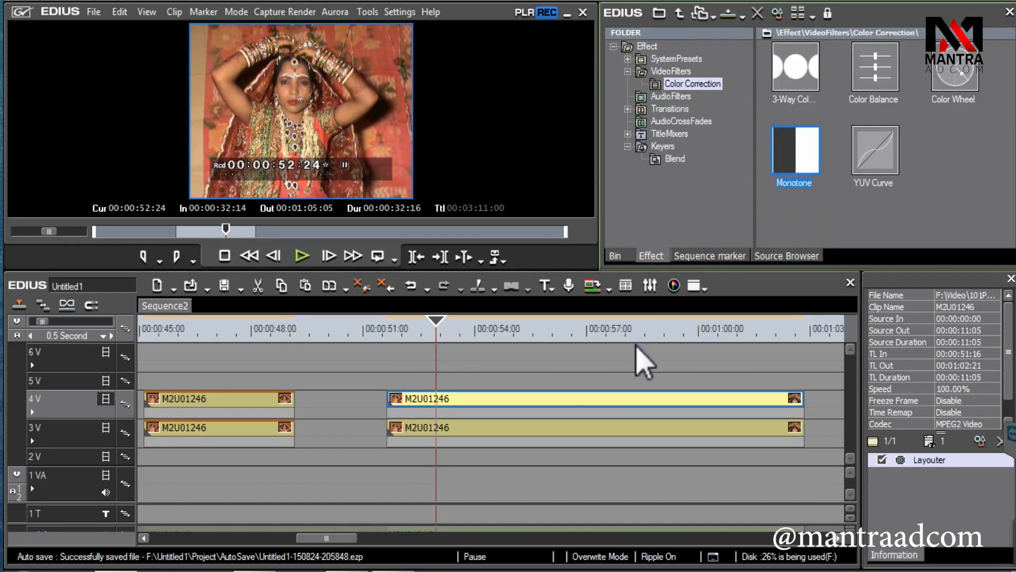
drag(437, 430, 436, 430)
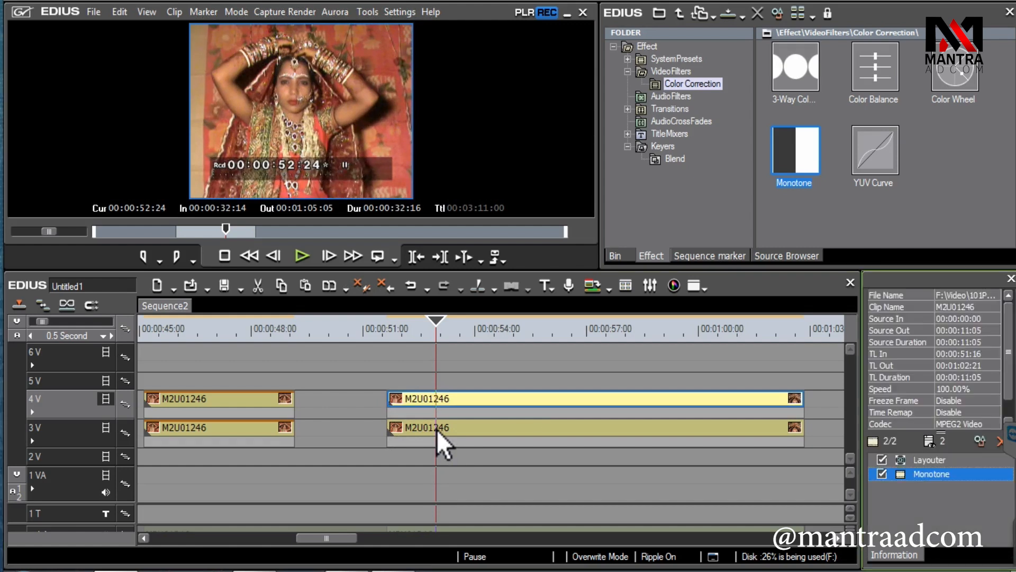
In the Layouter of the long track 4V clip, key all parameters at 00:00:00:00 with a right crop of 78.07%
click(387, 331)
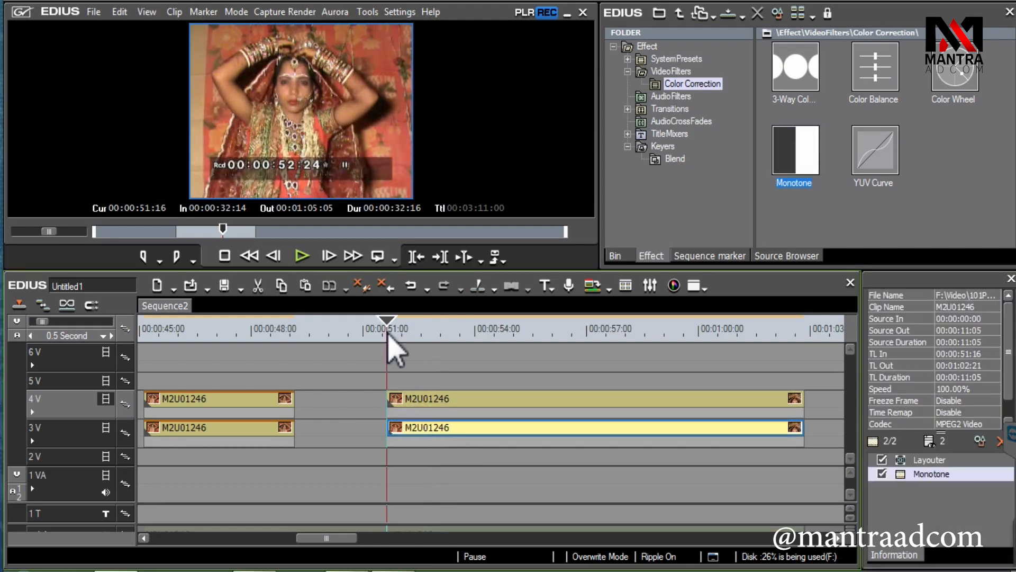
click(431, 402)
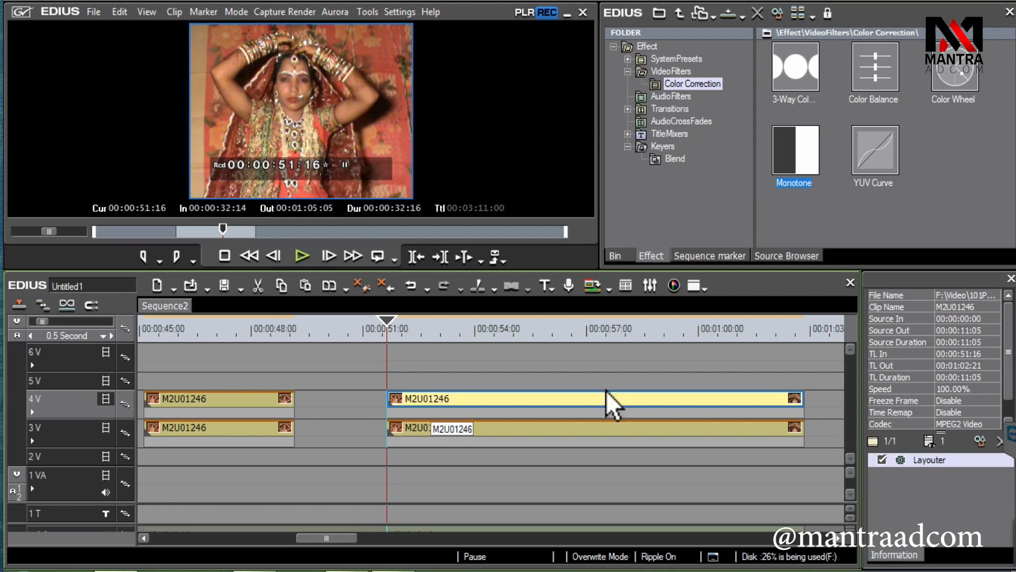
double_click(926, 460)
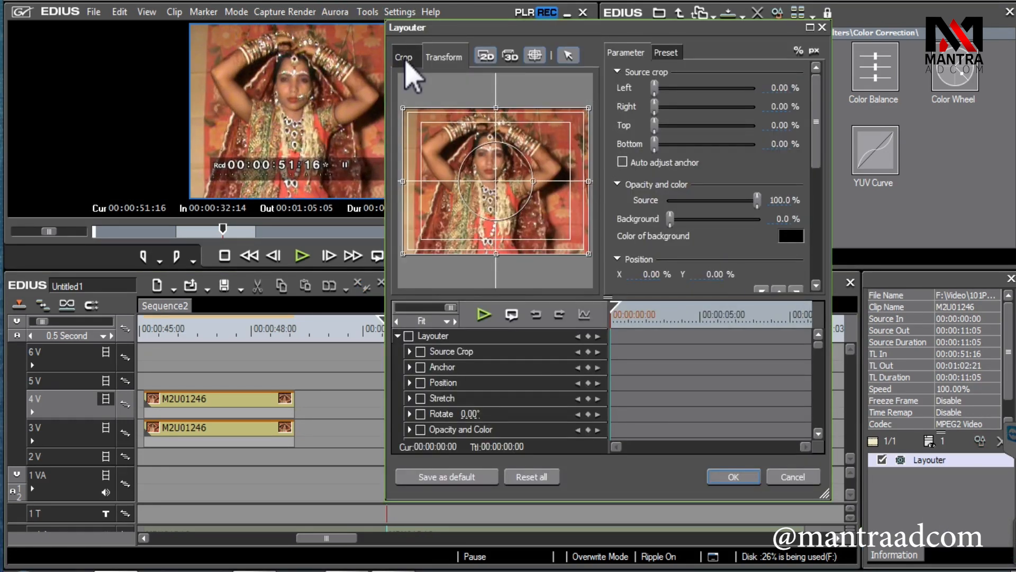
click(405, 62)
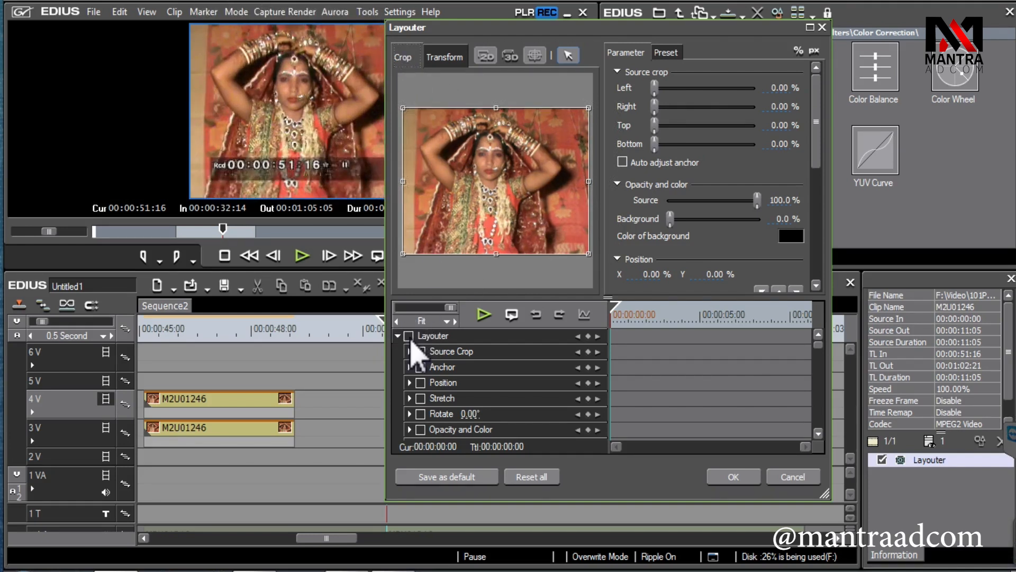
click(589, 338)
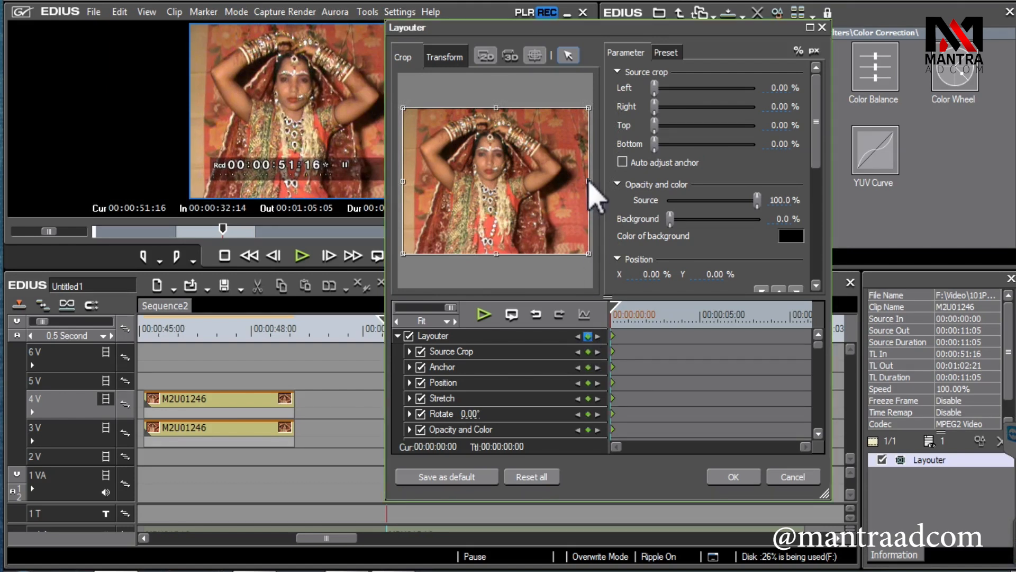
drag(557, 181, 444, 171)
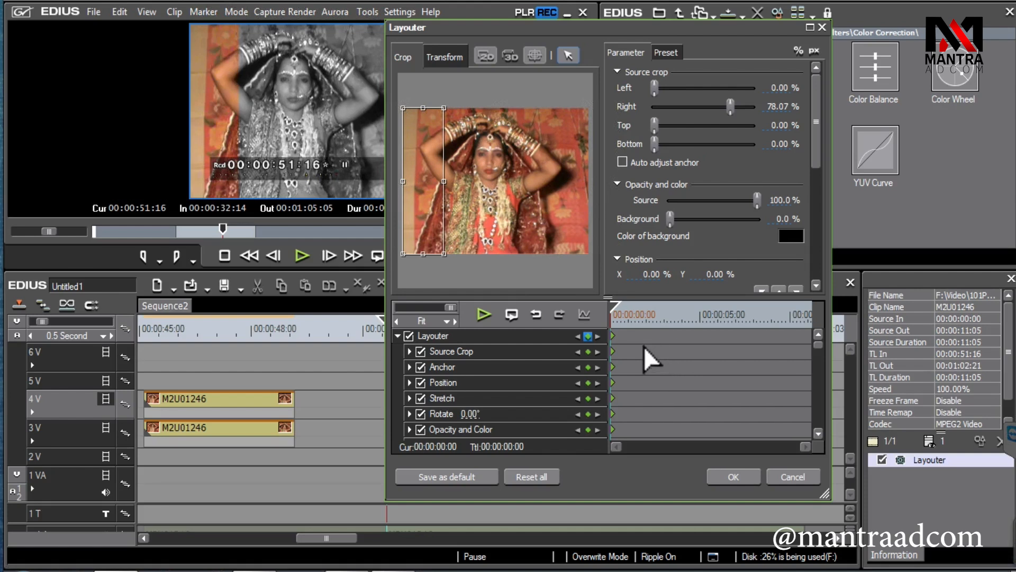
At 00:00:01:00, shift the cropped strip to the middle of the frame, with left crop 37.70% and right crop 40.38%
click(629, 332)
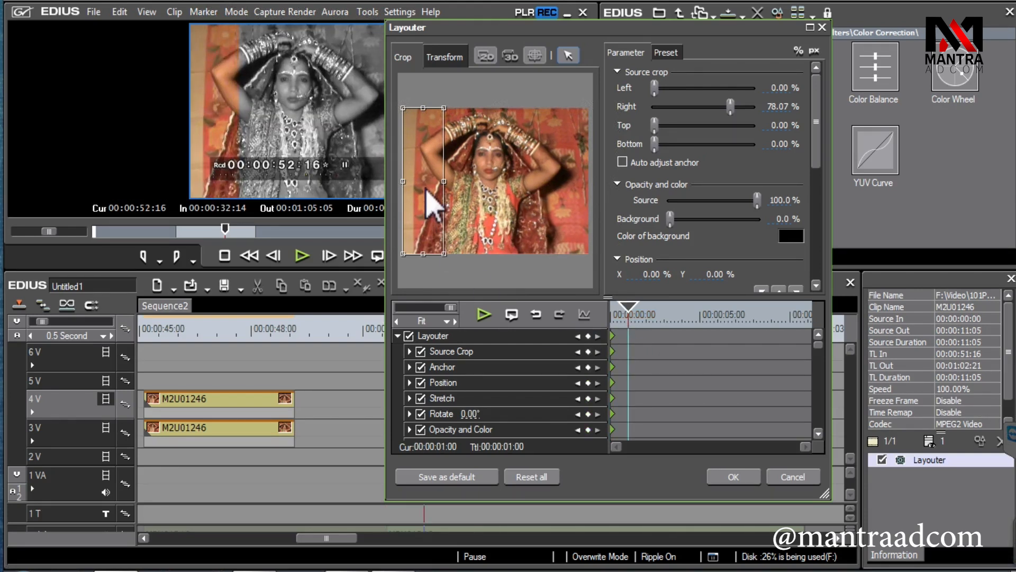
drag(423, 181, 490, 183)
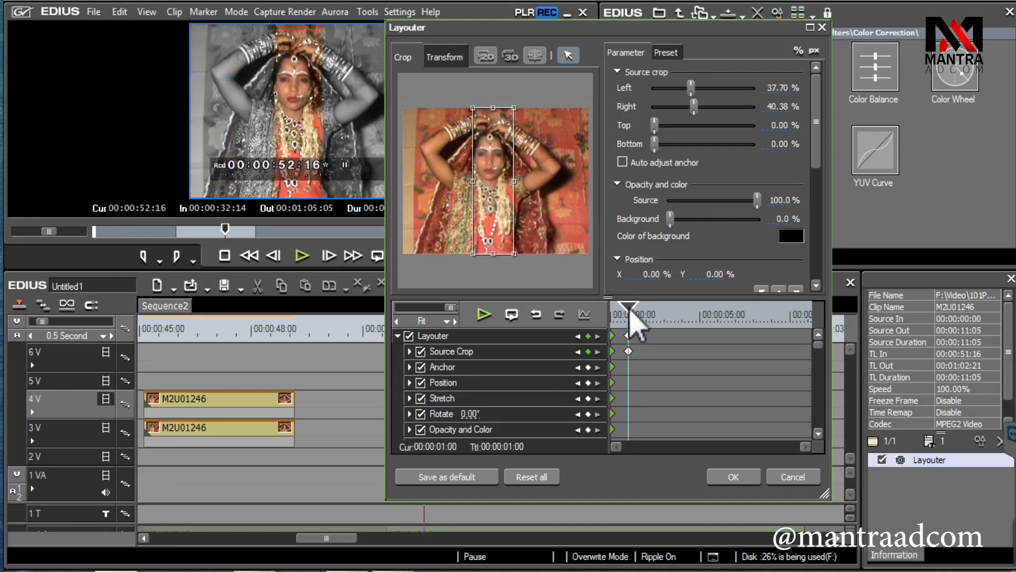
Step frame by frame through the first second of the animation to check the crop strip's movement
click(613, 317)
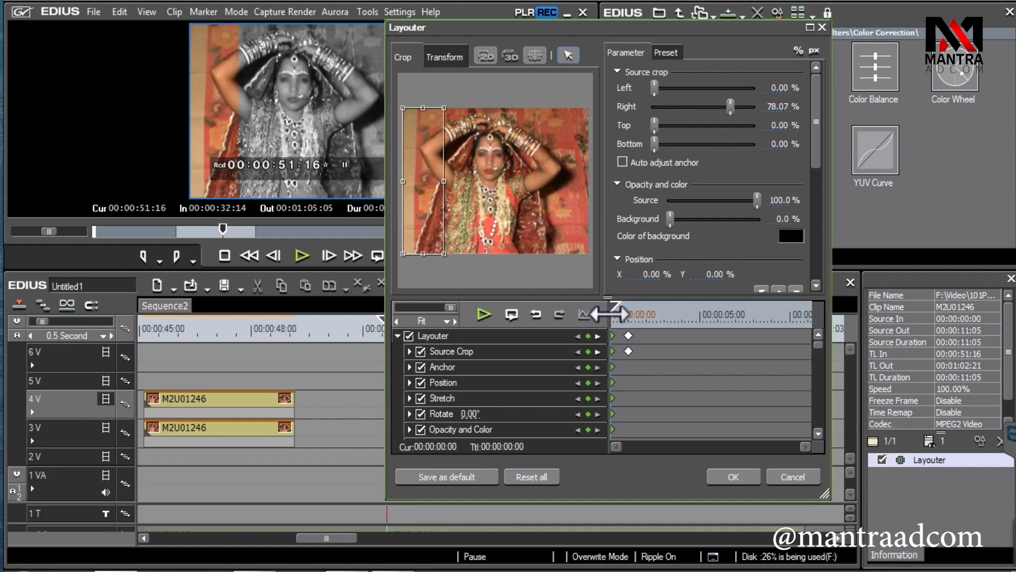
key(Right)
key(Right)
key(Right)
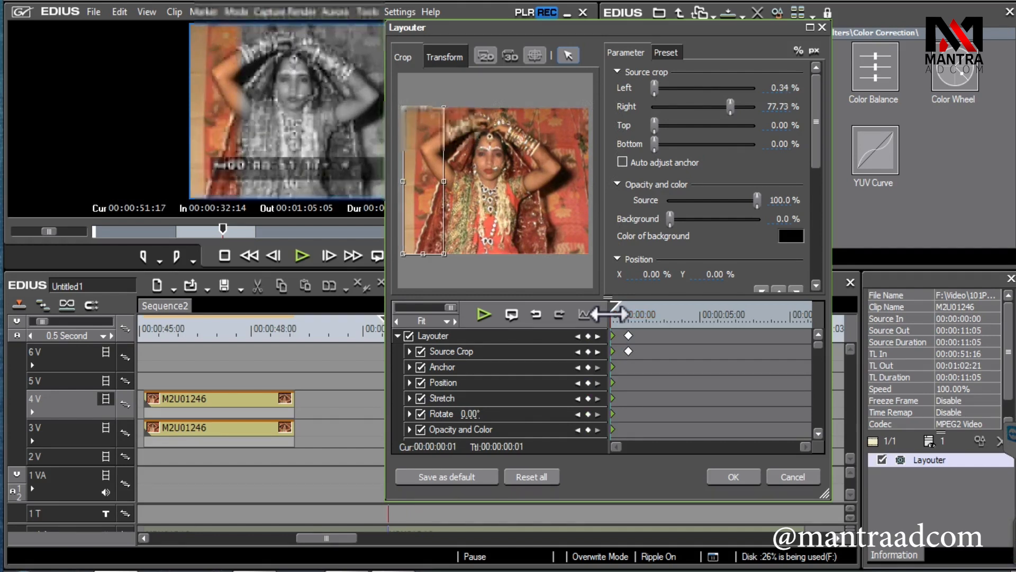
key(Right)
key(Right)
key(Right)
key(Right)
key(Right)
key(Right)
key(Right)
key(Right)
key(Right)
key(Right)
key(Right)
key(Right)
key(Right)
key(Right)
key(Right)
key(Right)
key(Right)
key(Right)
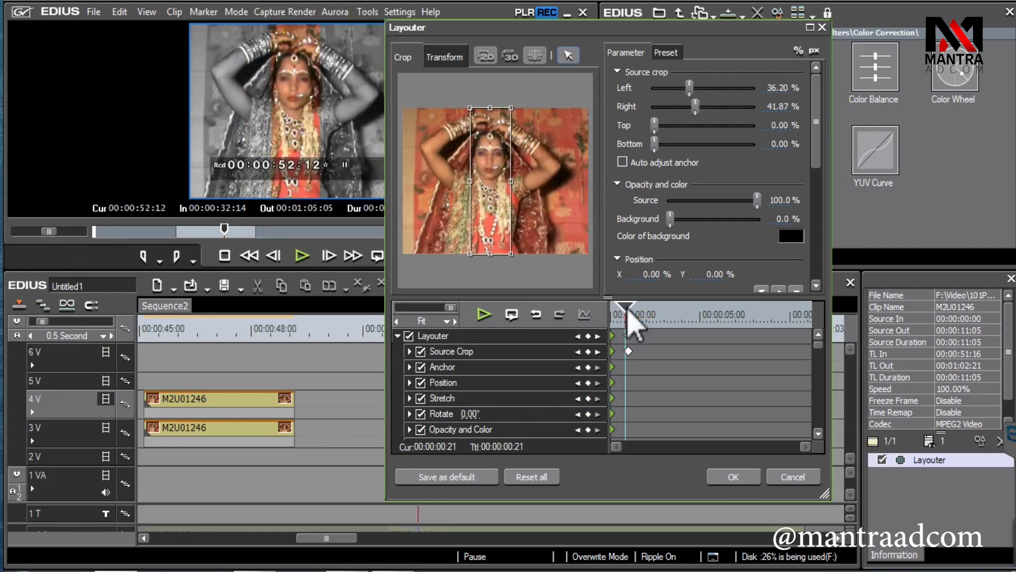
key(Right)
key(Right)
key(Right)
key(Right)
key(Right)
key(Right)
key(Right)
key(Right)
key(Right)
key(Right)
key(Right)
key(Right)
key(Right)
key(Right)
key(Right)
key(Right)
key(Right)
key(Right)
key(Right)
key(Right)
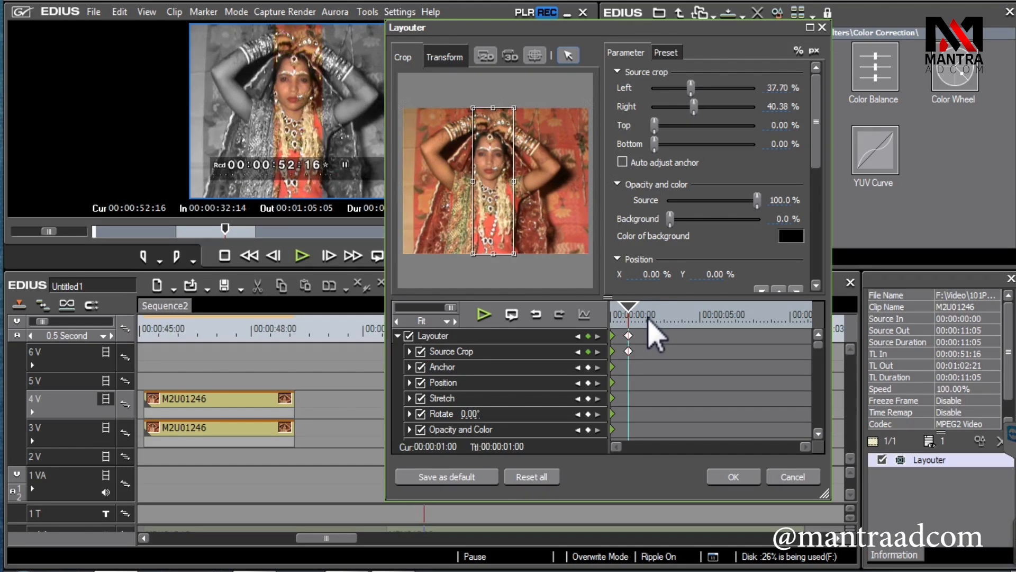
Add a keyframe for all Layouter parameters at 00:00:02:00
key(Left)
key(Left)
key(Left)
key(Left)
key(Left)
key(Left)
key(Left)
key(Left)
key(Left)
key(Left)
key(Left)
key(Left)
key(Left)
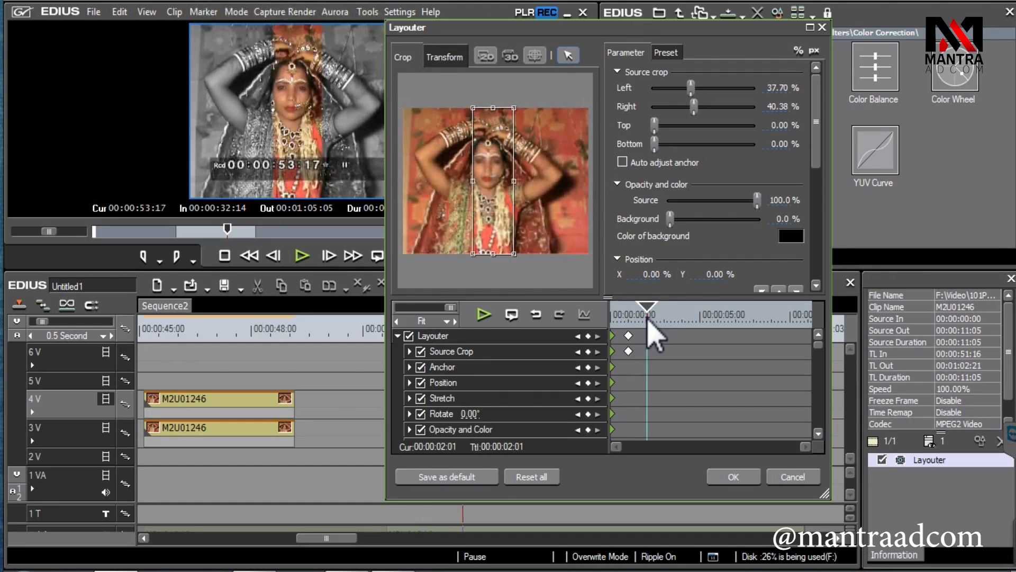
key(Left)
key(Left)
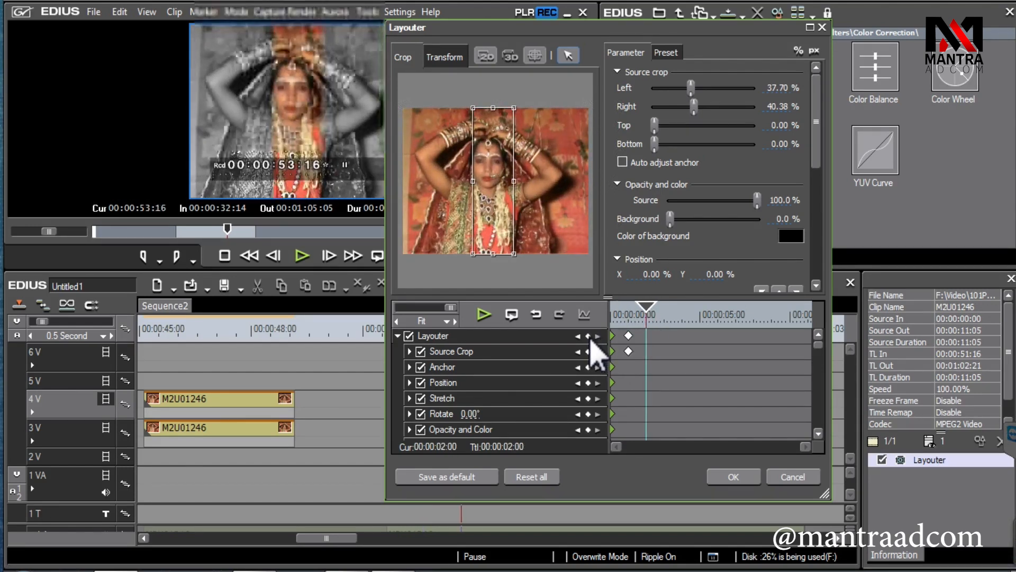
click(588, 336)
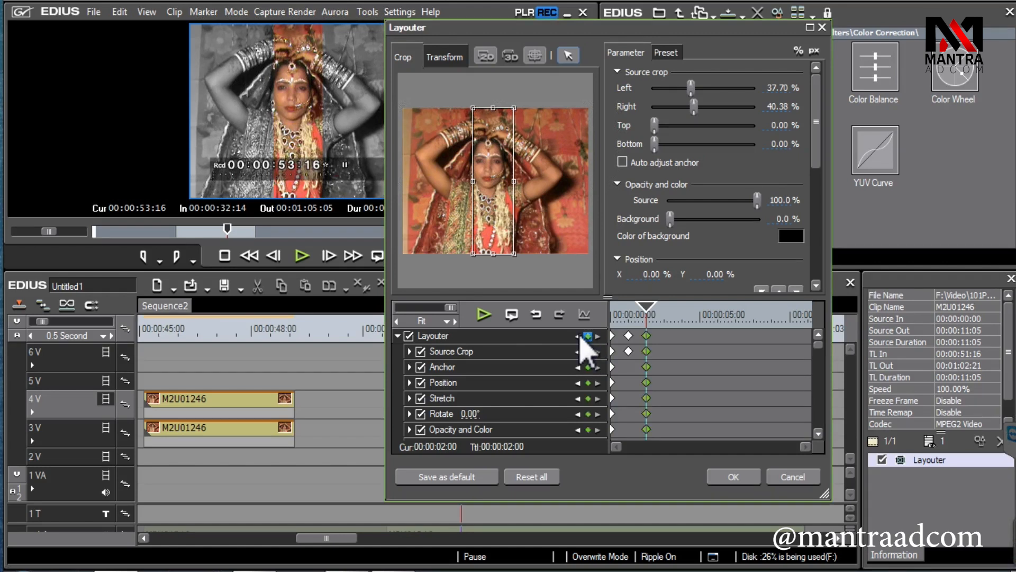
At 00:00:01:00, key all Layouter parameters and reposition the strip with left crop 34.09% and right crop 43.98%
click(578, 335)
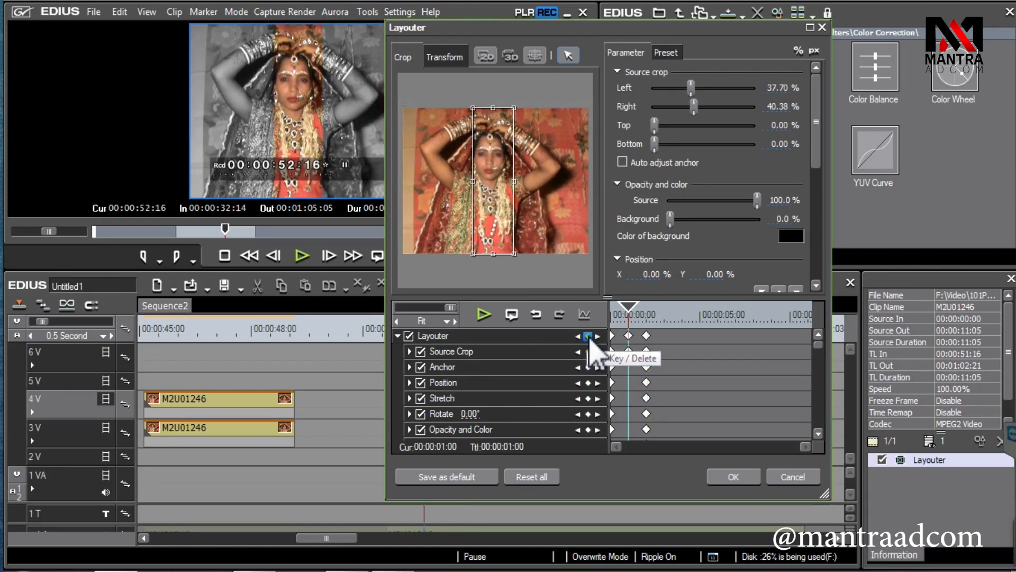
click(588, 337)
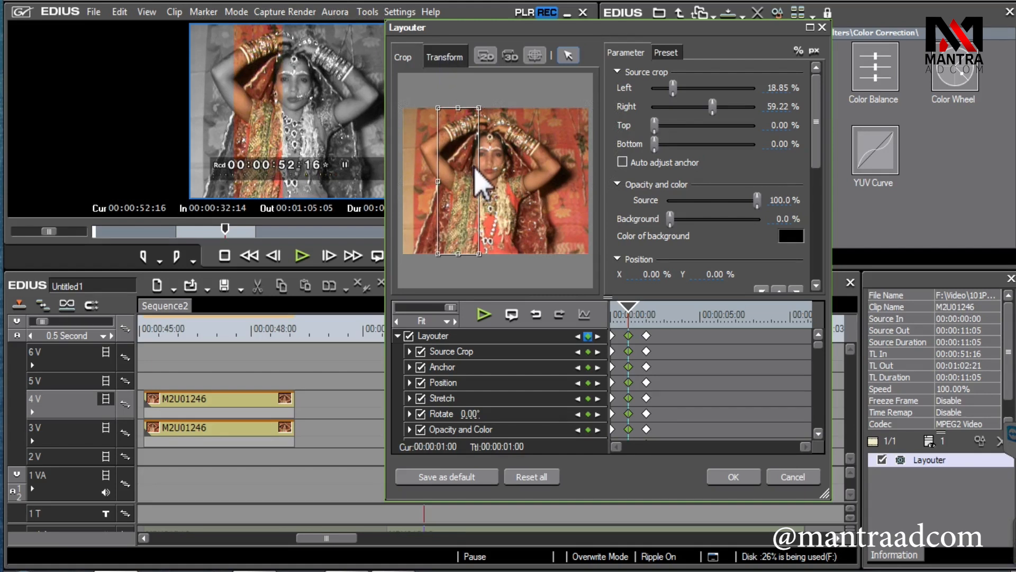
drag(474, 163, 488, 163)
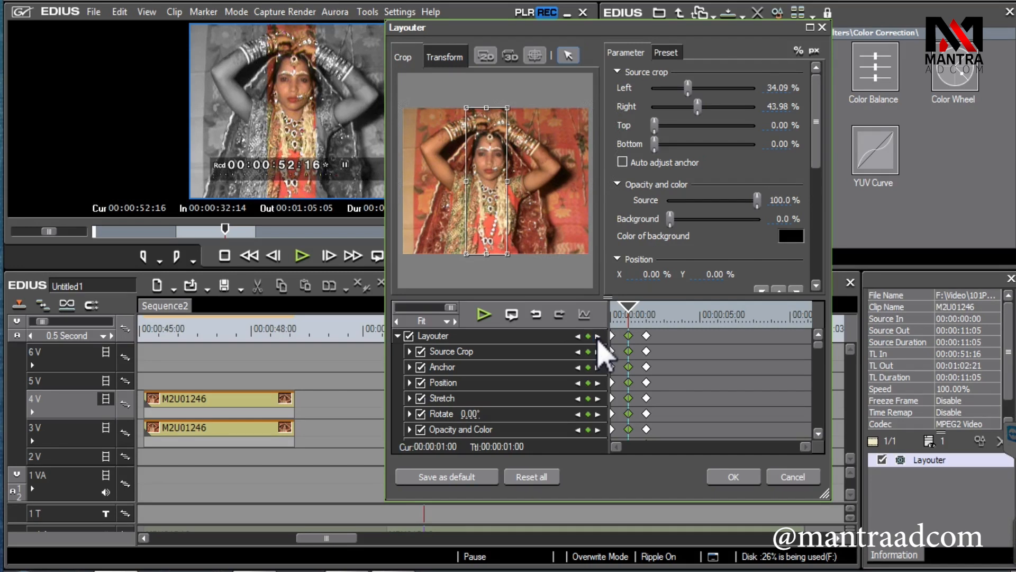
At 00:00:02:00, move the strip to the frame's right edge with left crop 78.07% and play back the animation from the start
click(647, 351)
drag(503, 192, 569, 212)
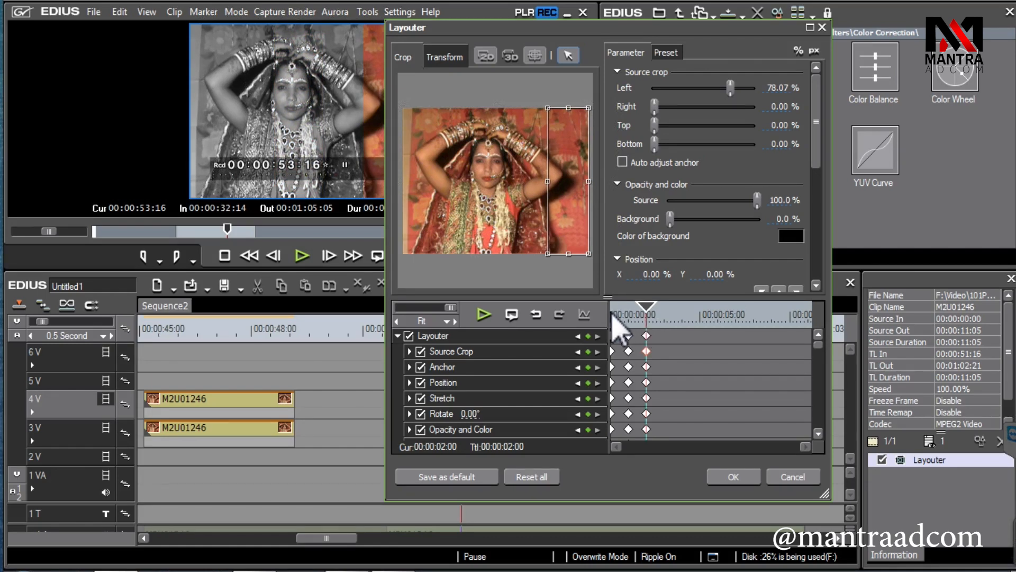
click(614, 314)
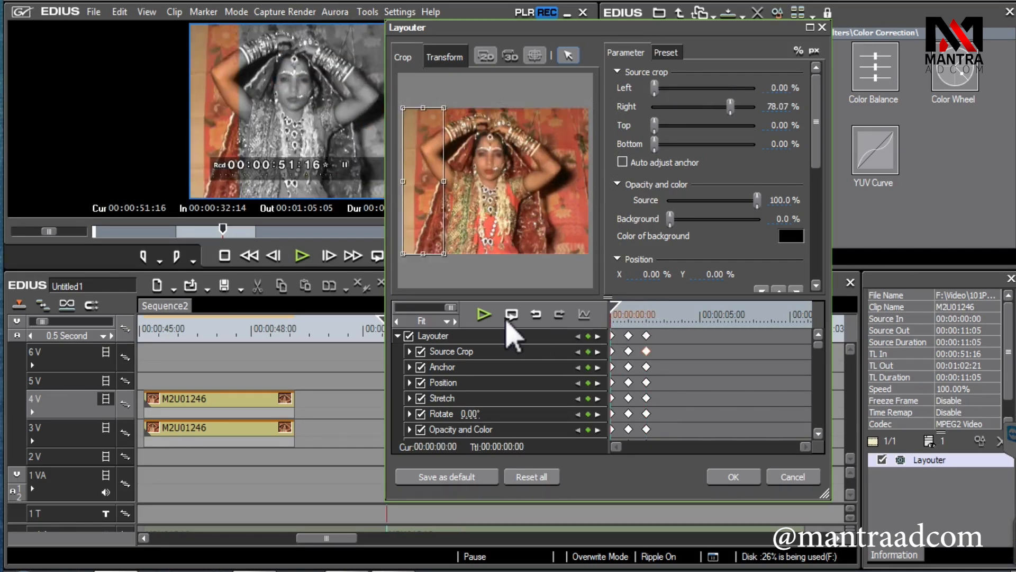
click(481, 314)
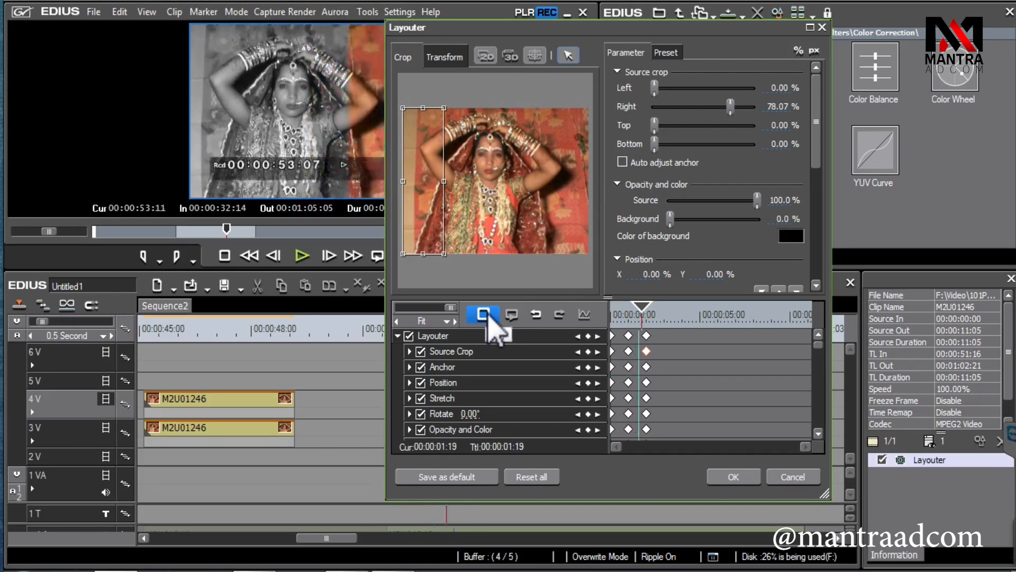
click(614, 312)
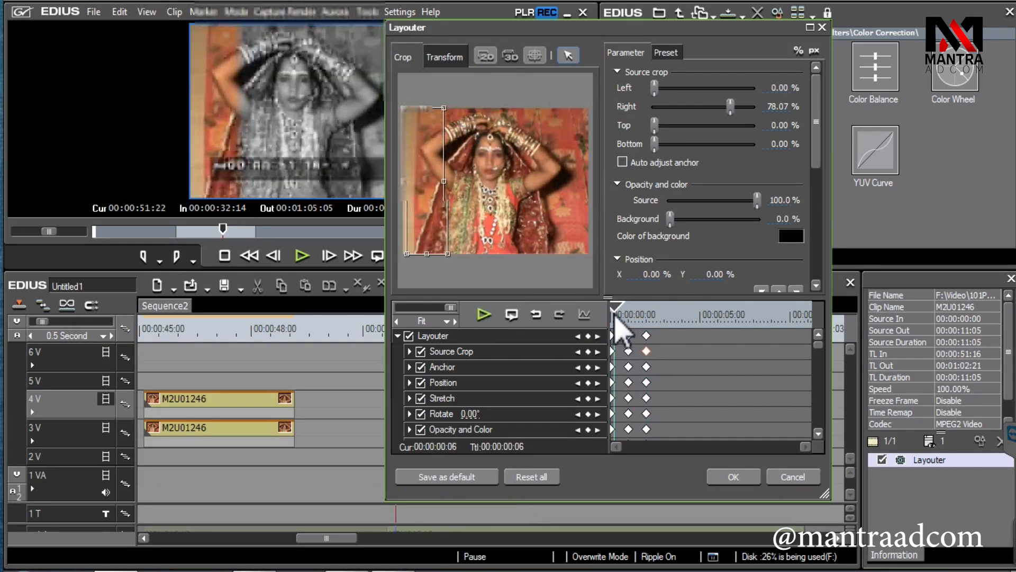
At 00:00:03:01, open the crop to the full frame with 0% left crop and play back the reveal from the start
drag(633, 314, 666, 324)
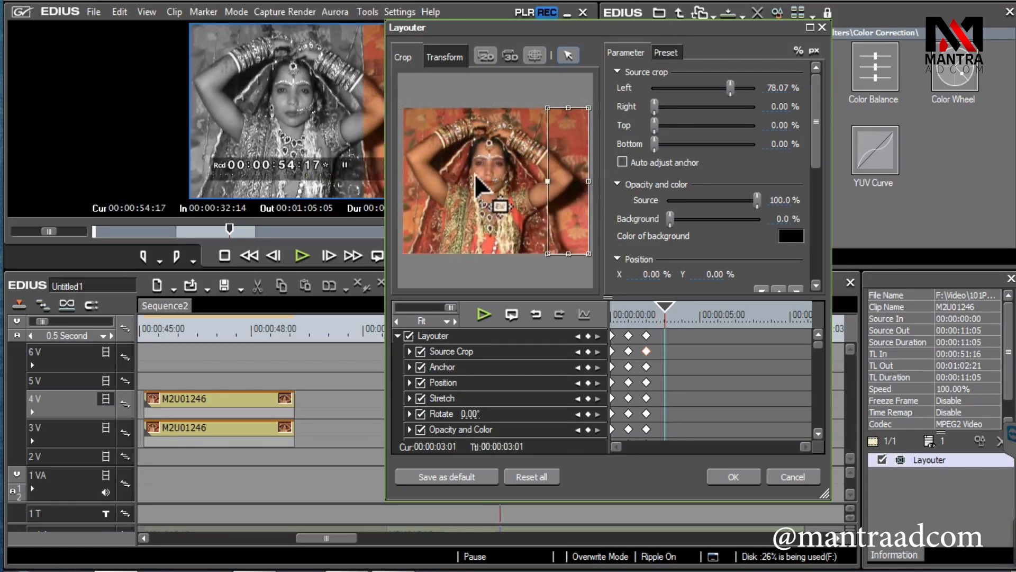
drag(416, 180, 390, 190)
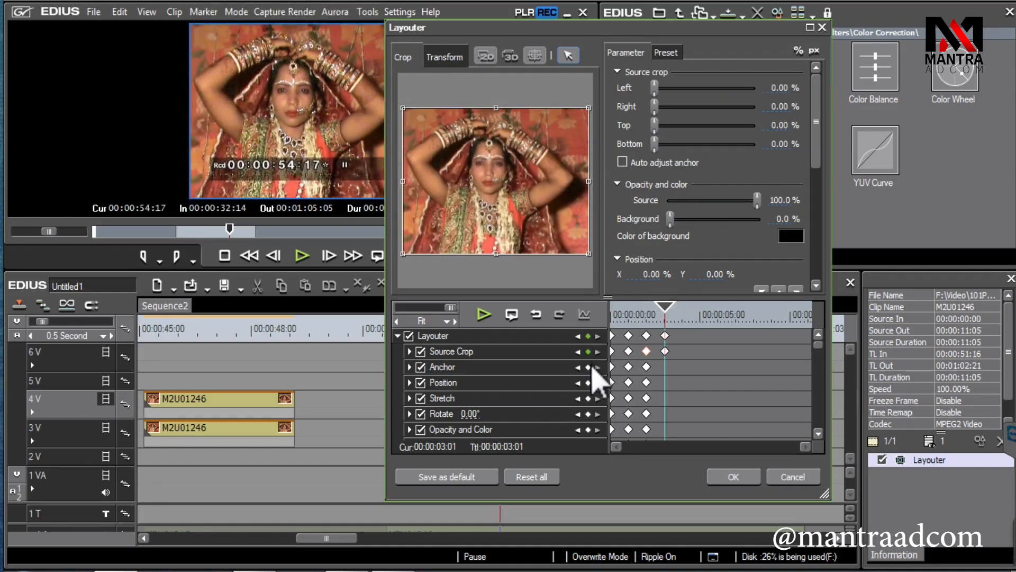
click(614, 315)
click(483, 314)
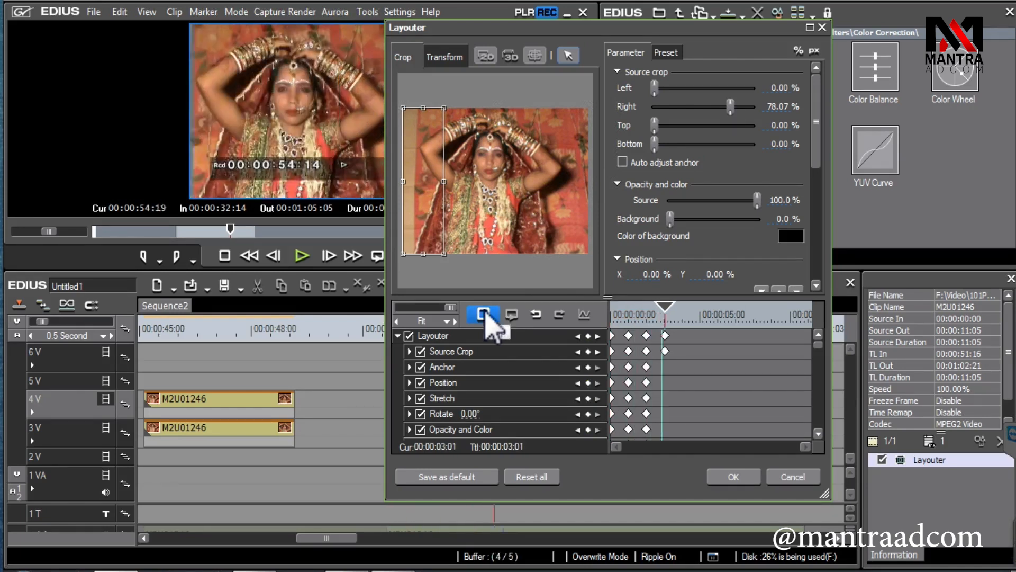
click(624, 317)
drag(624, 317, 609, 321)
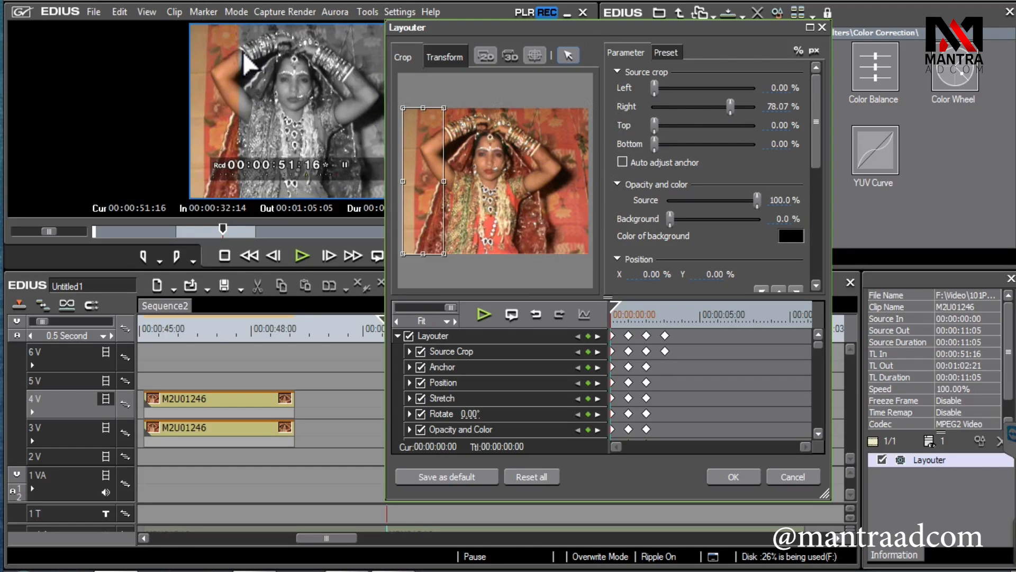
Set the clip's Stretch to 105% at the 00:00:00:00 keyframe, keeping the frame aspect
click(445, 57)
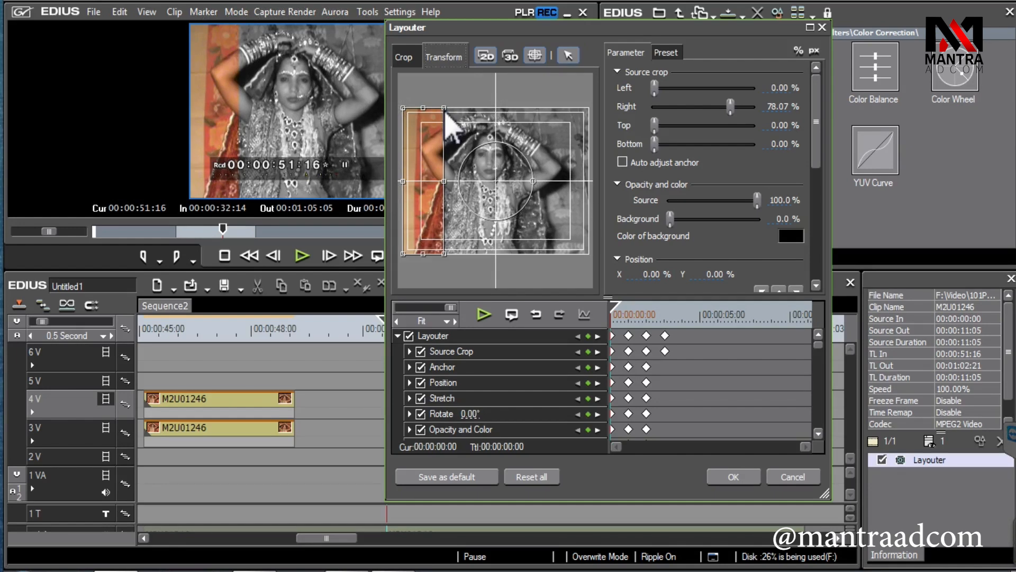
drag(445, 109, 442, 105)
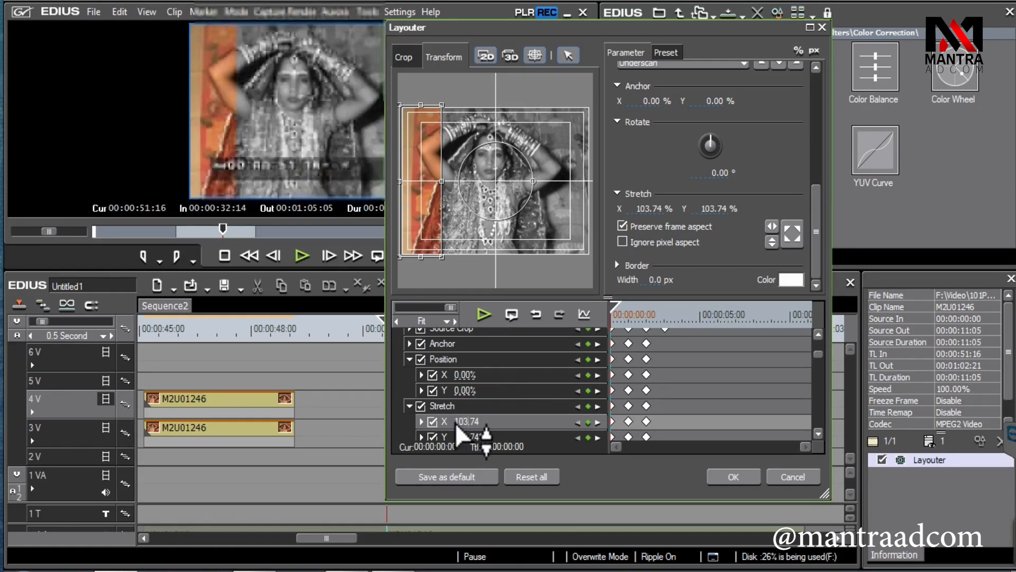
click(499, 422)
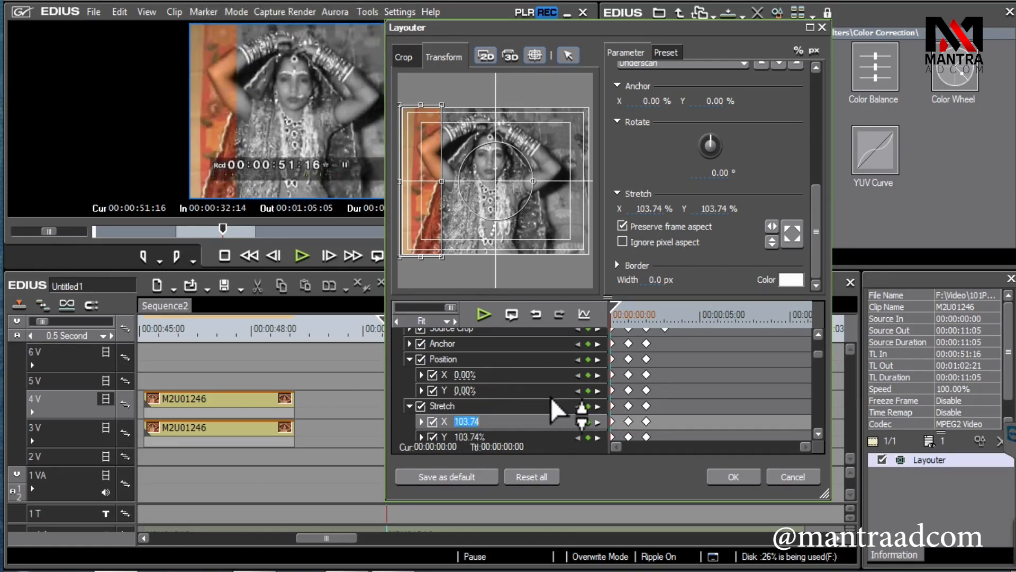
text(105)
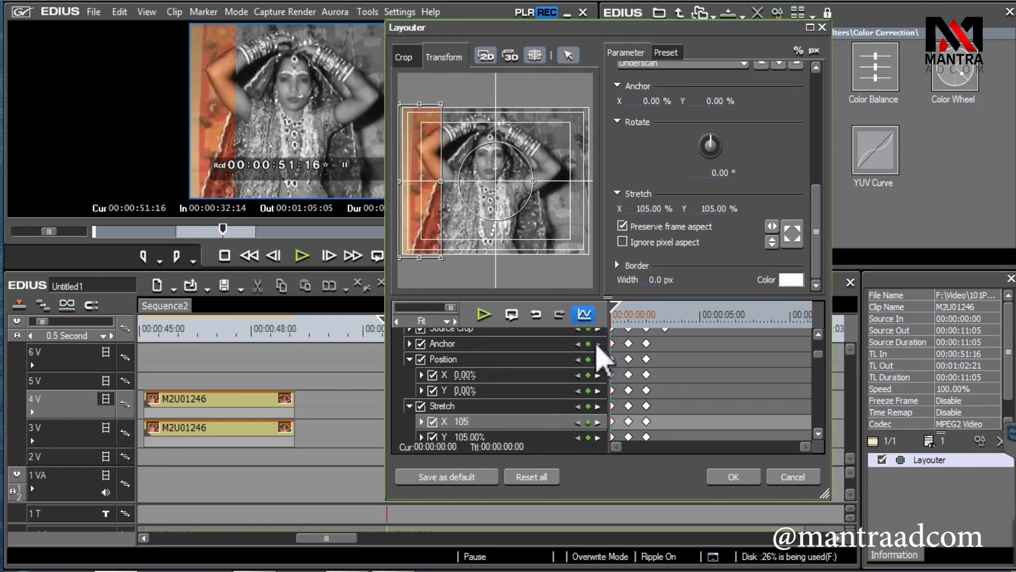
key(Return)
Set the clip's Stretch to 105% at the 00:00:01:00 keyframe, keeping the frame aspect
click(598, 422)
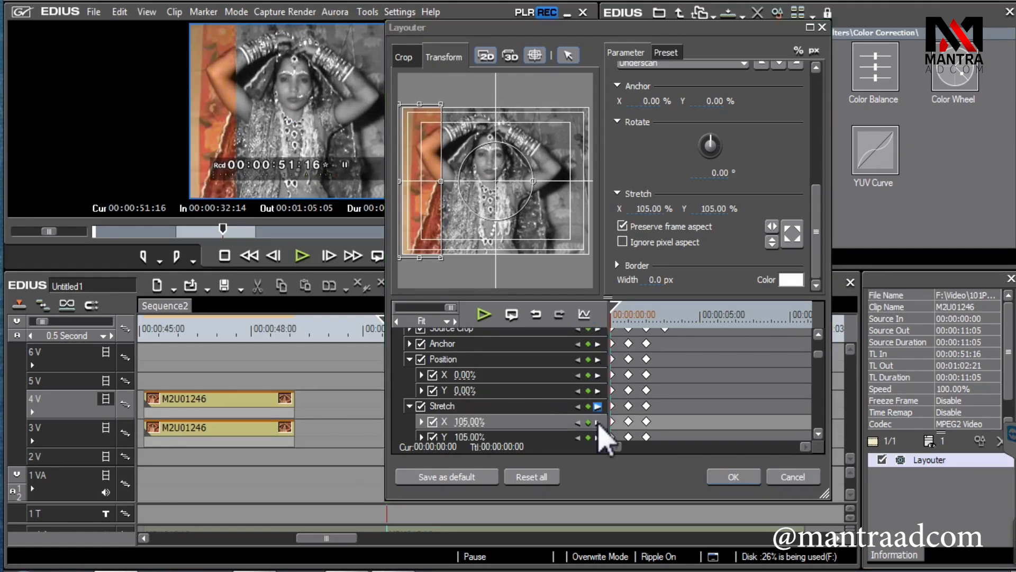
click(630, 424)
click(475, 424)
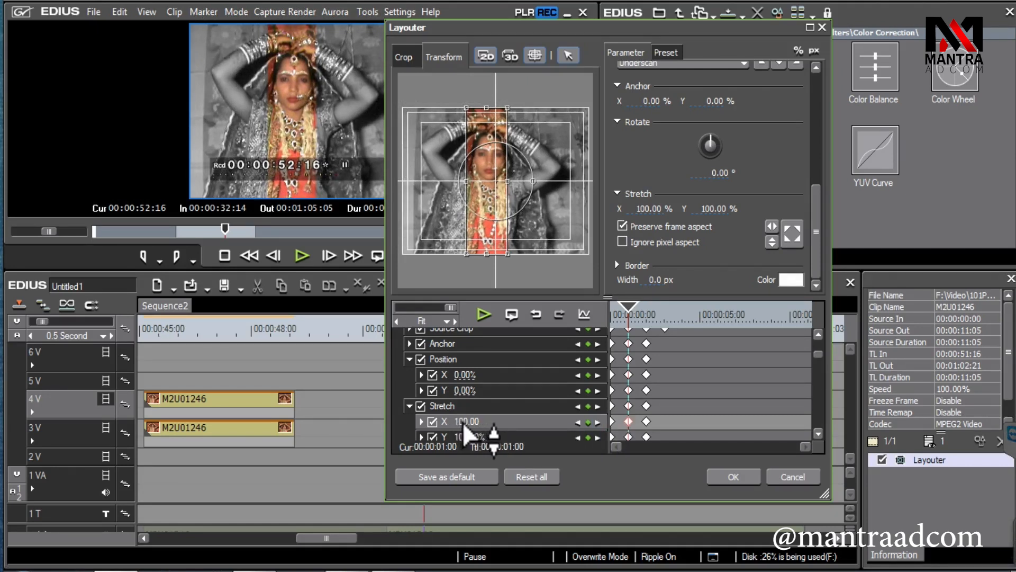
double_click(482, 424)
text(105)
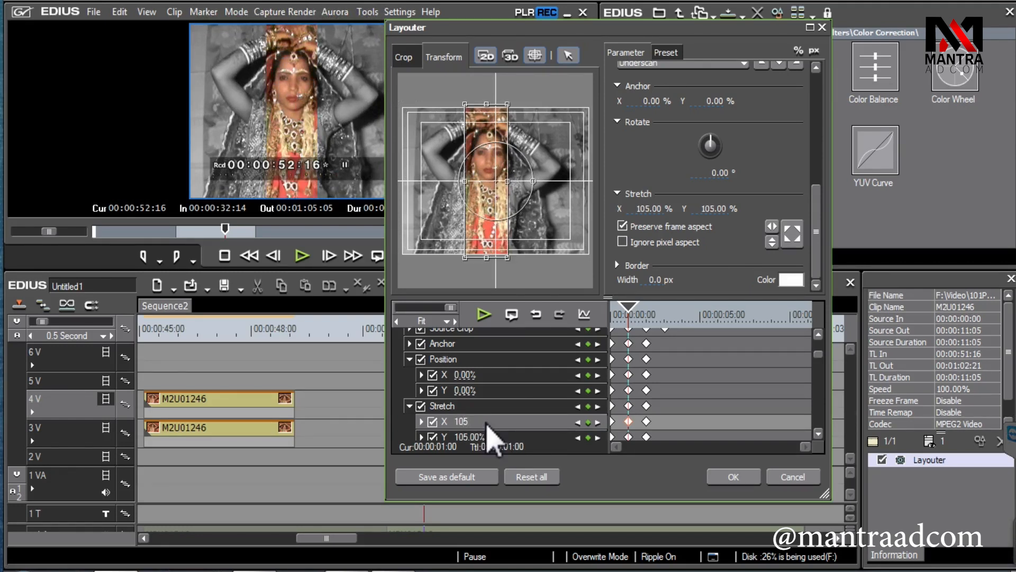
Step frame by frame through the enlarged strip's movement between the first two keyframes, and return to the start of the animation
click(646, 312)
click(619, 312)
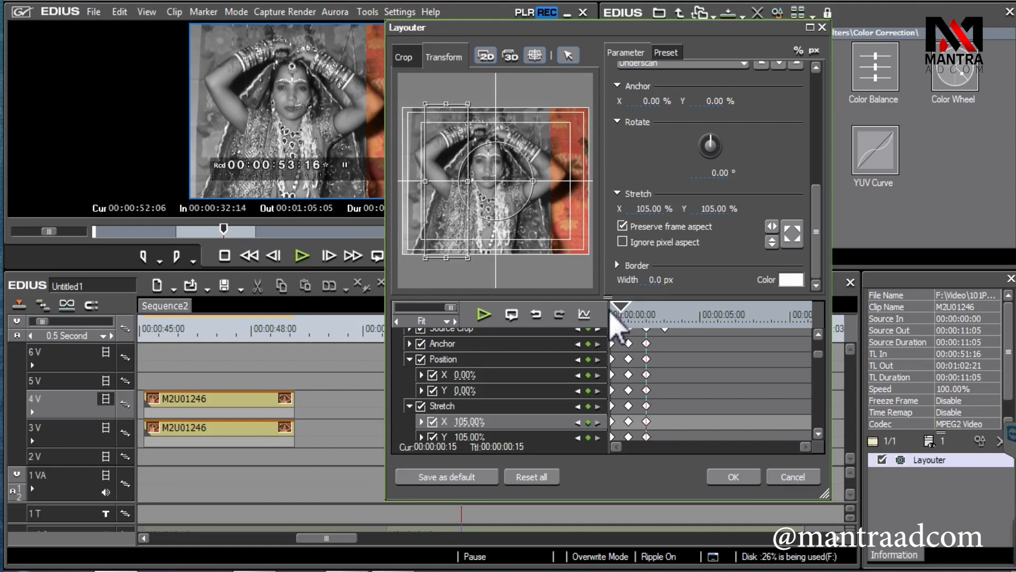
click(615, 314)
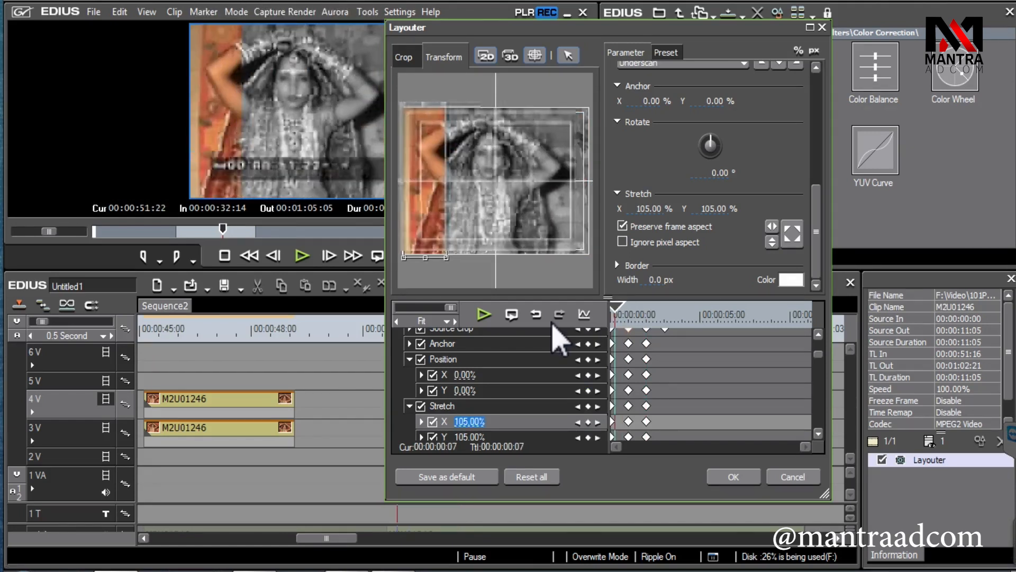
key(Right)
key(Right)
key(Right)
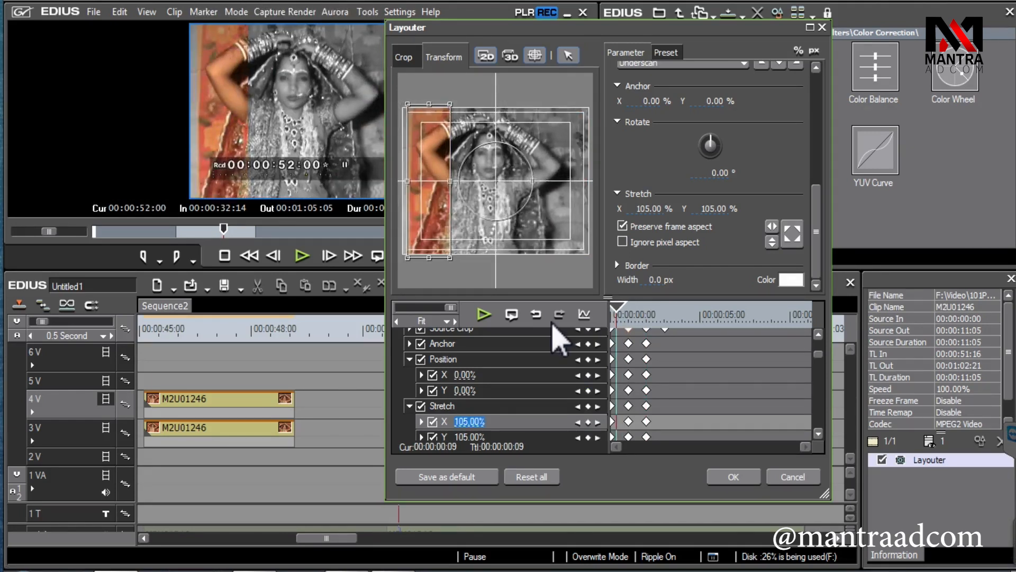
key(Right)
key(Right)
key(Right)
key(Right)
key(Right)
key(Right)
key(Right)
key(Right)
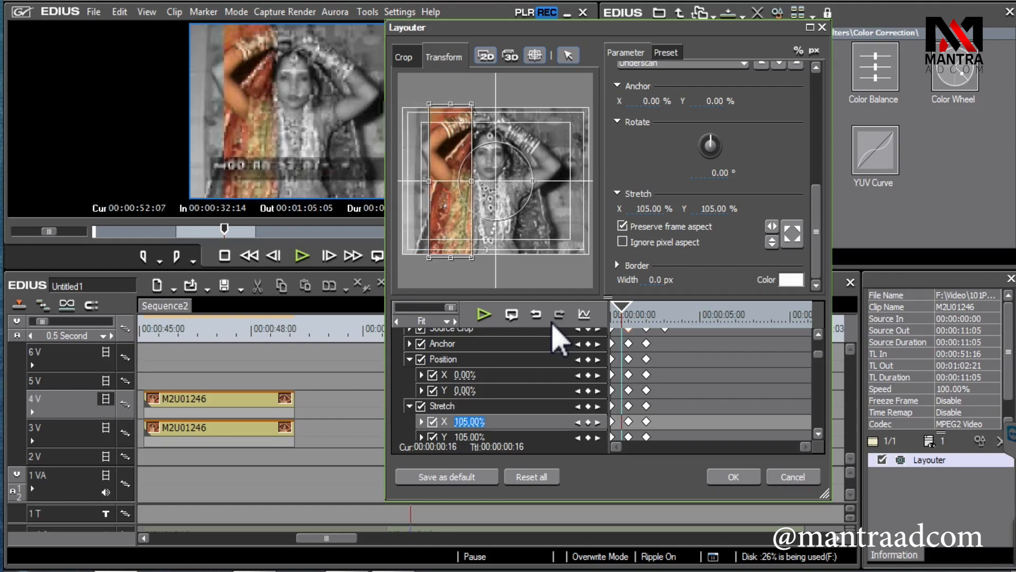
key(Right)
key(Right)
key(Right)
key(Right)
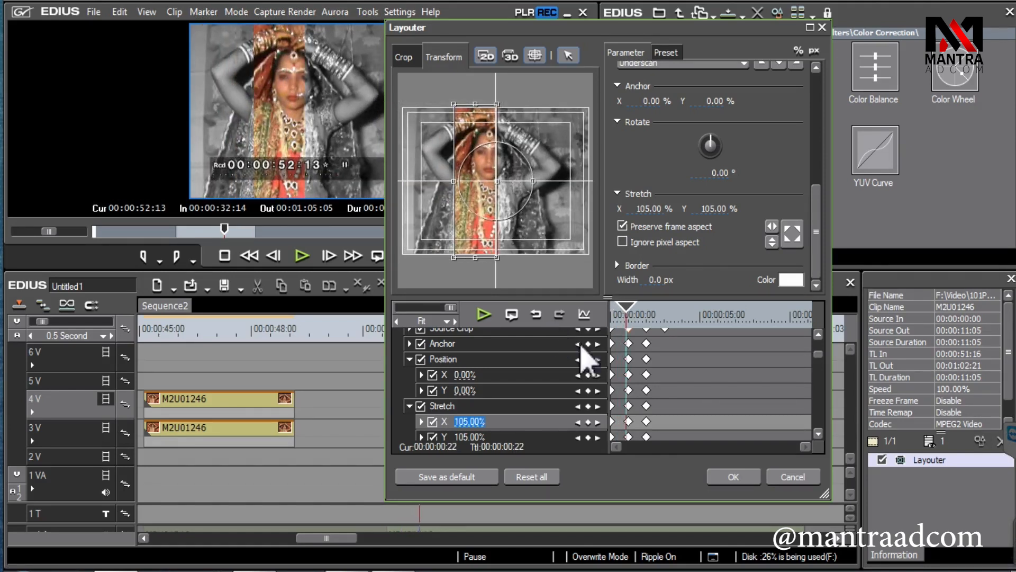
drag(623, 313, 606, 313)
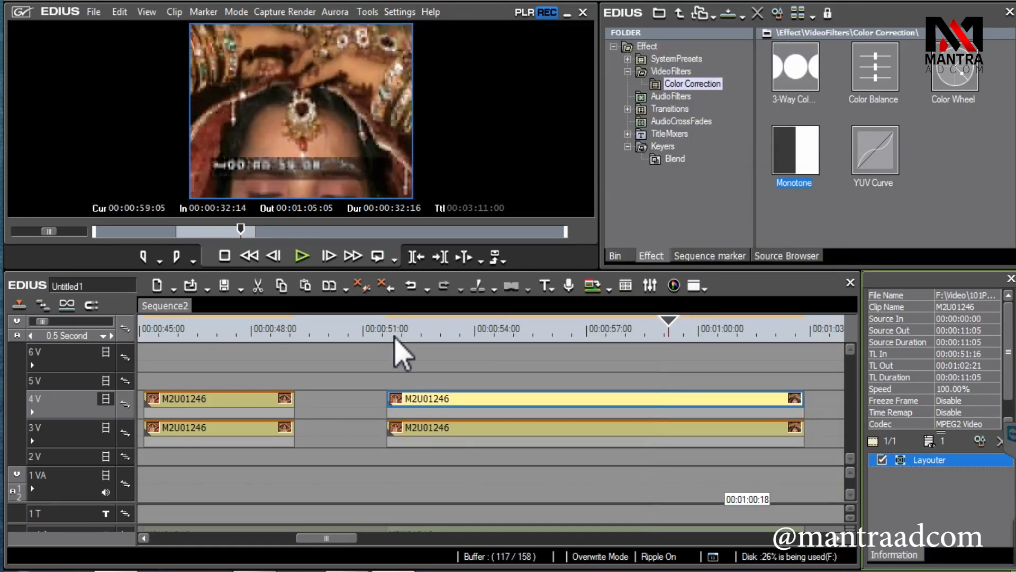
Scrub the sequence from 00:00:51:16 to about 00:00:53:07 to review the strip moving across the monotone clip
click(394, 338)
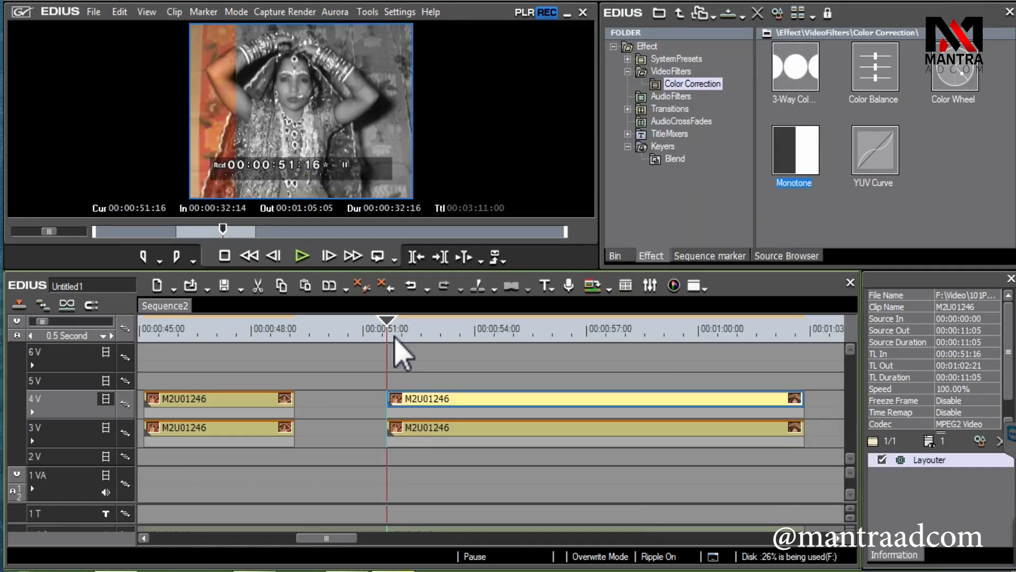
click(435, 336)
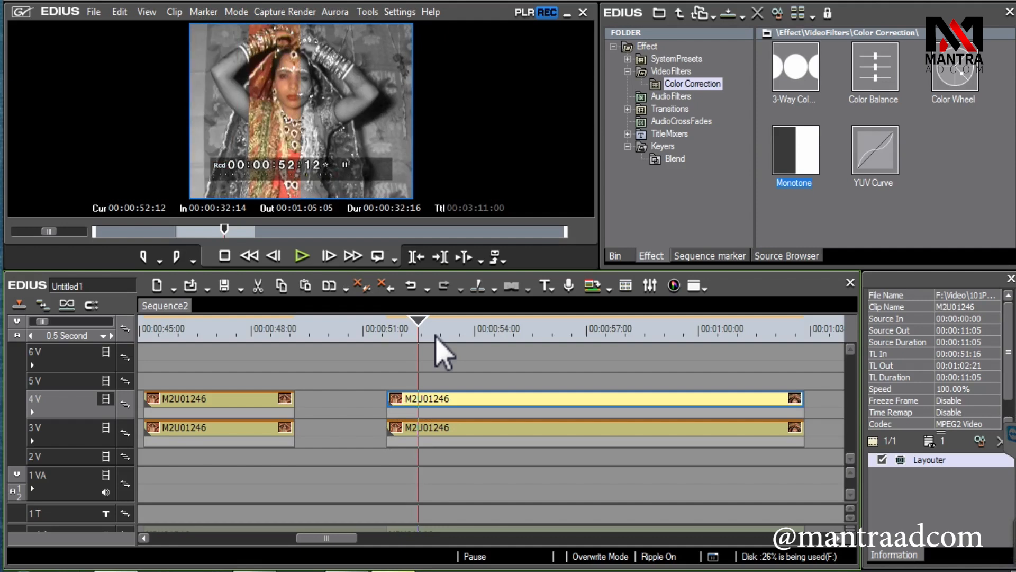
click(450, 336)
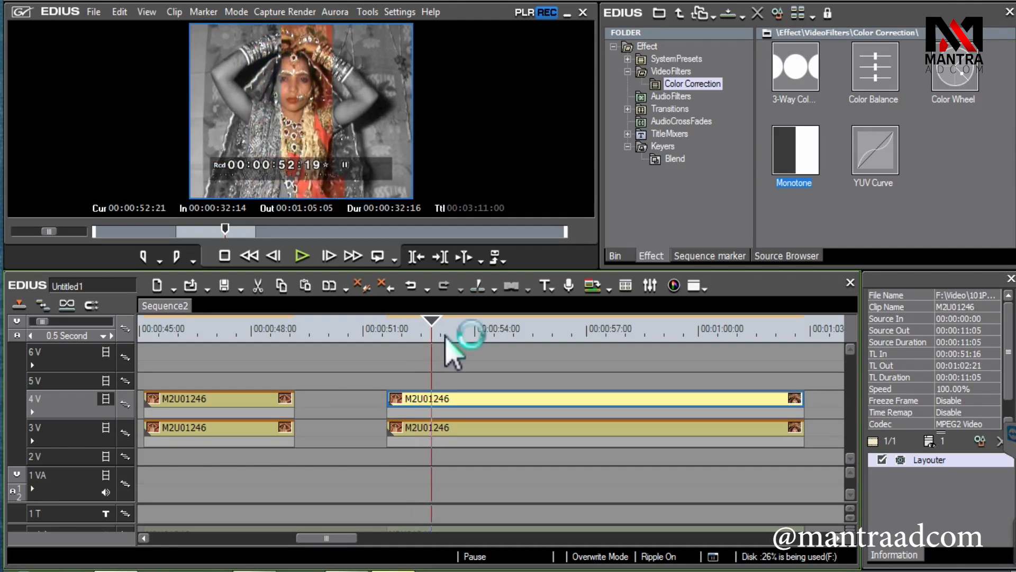
click(450, 337)
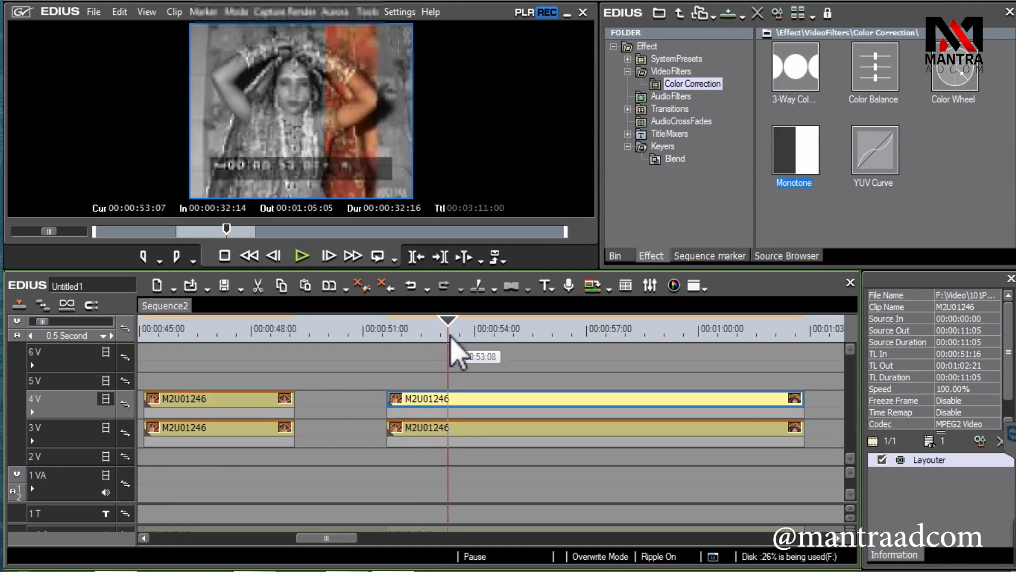